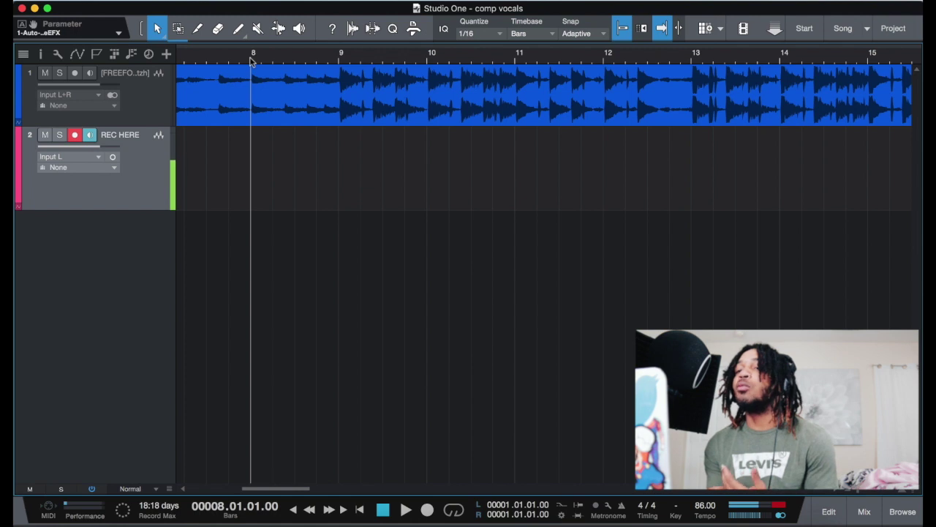
Step: Turn looping on and set the loop range from bar 8 to about bar 17
{"action": "right_click", "coordinate": [251, 61]}
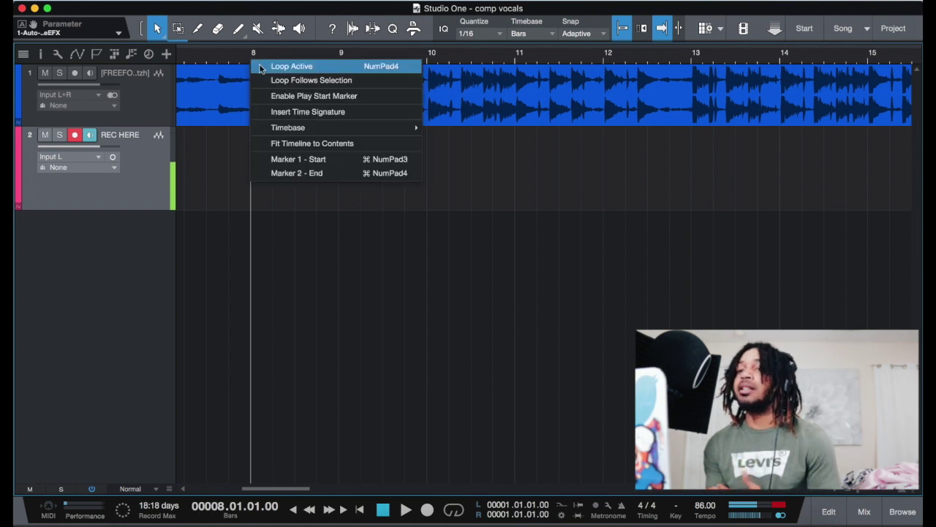
{"action": "left_click", "coordinate": [268, 66]}
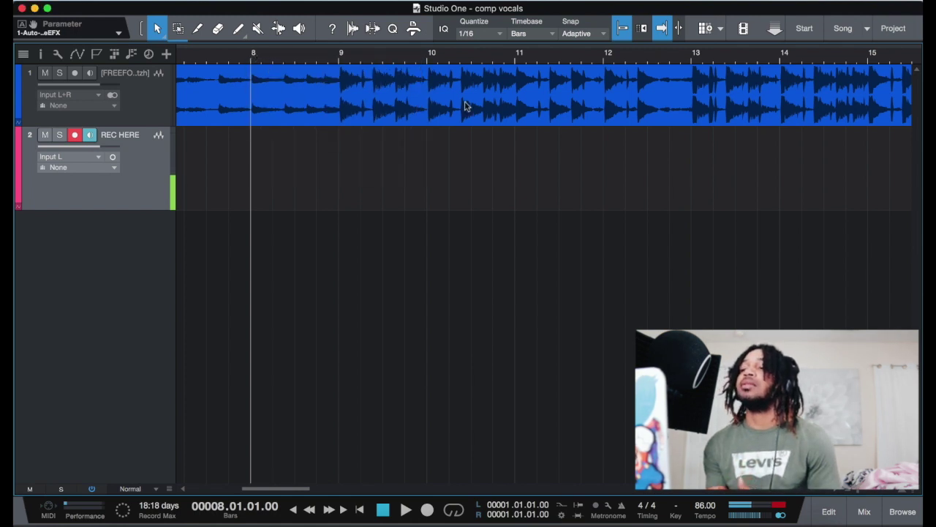
{"action": "left_click_drag", "start_coordinate": [290, 70], "coordinate": [454, 76]}
{"action": "key", "text": "e"}
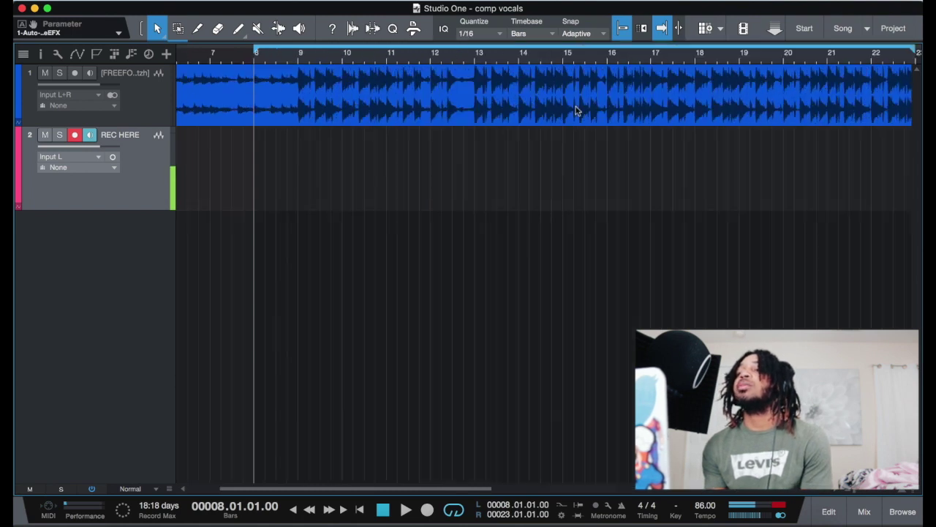
{"action": "left_click_drag", "start_coordinate": [585, 48], "coordinate": [424, 67]}
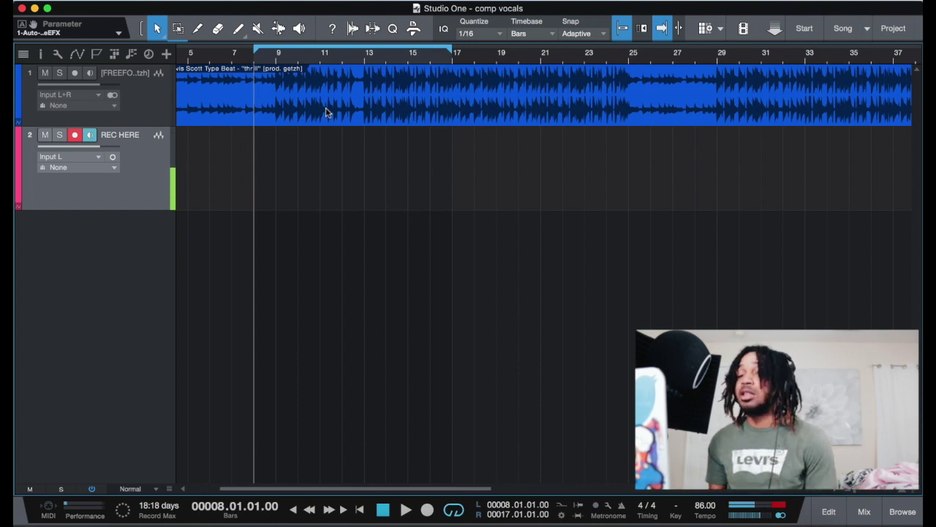
Step: Record a quick test take on REC HERE, discard it, and return the playhead to bar 8
{"action": "key", "text": "KP_Multiply"}
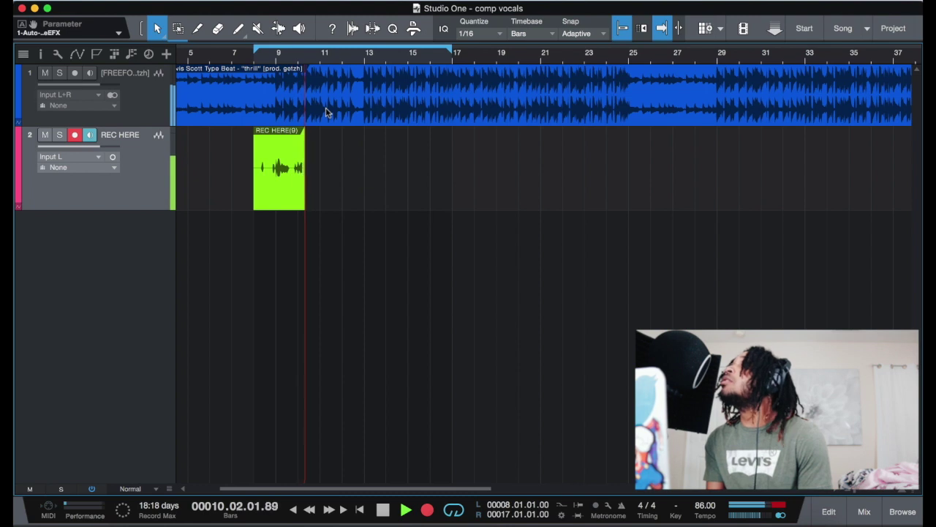
{"action": "key", "text": "space"}
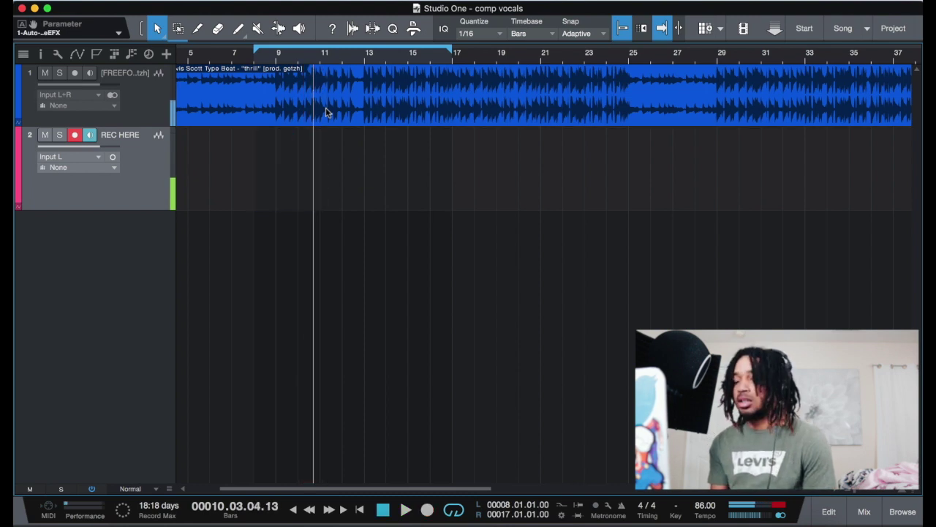
{"action": "key", "text": "comma"}
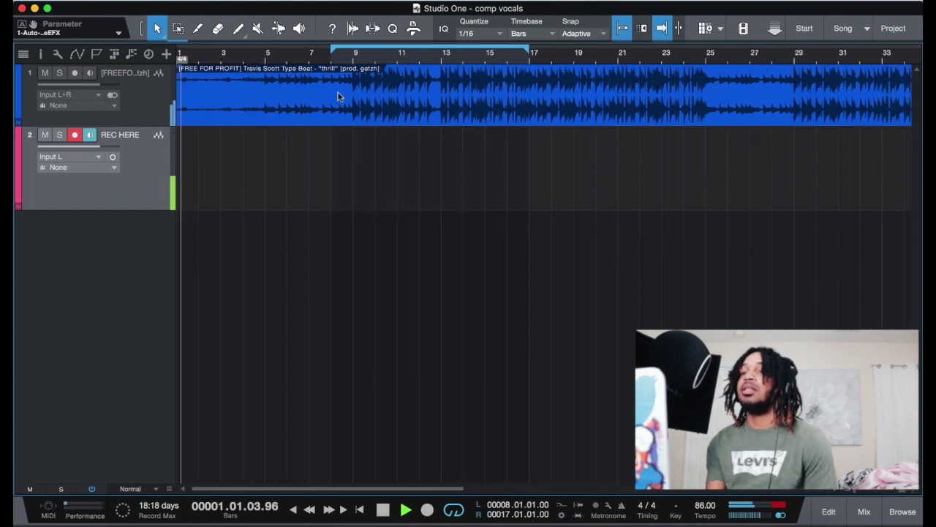
{"action": "key", "text": "space"}
{"action": "left_click", "coordinate": [331, 62]}
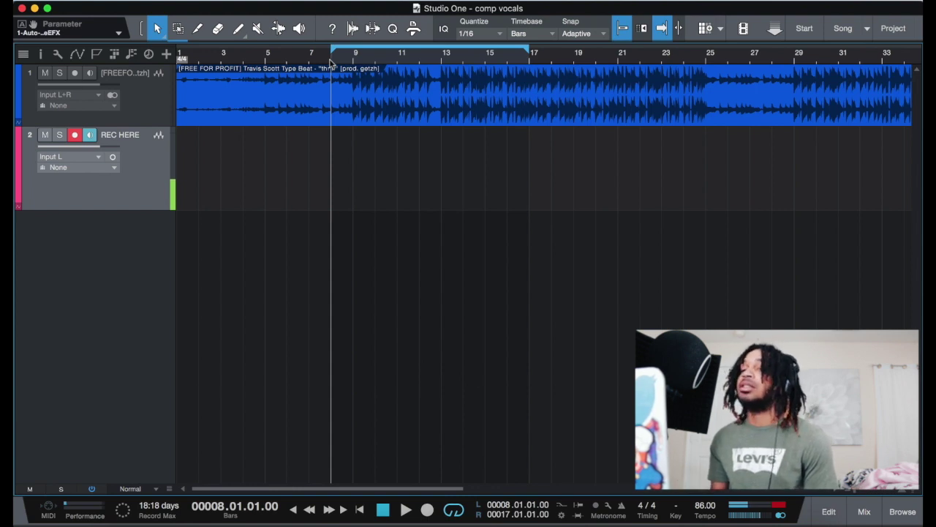
Step: Loop-record repeated vocal passes over bars 8 to 17 on the REC HERE track
{"action": "key", "text": "KP_Multiply"}
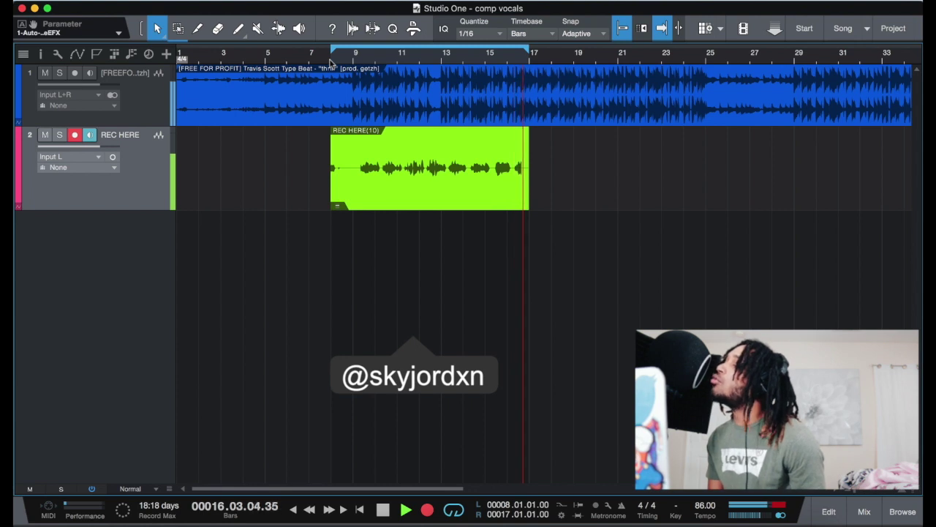
Step: Stop recording and unpack the vocal event's takes into new layers Take 1 to Take 4
{"action": "key", "text": "space"}
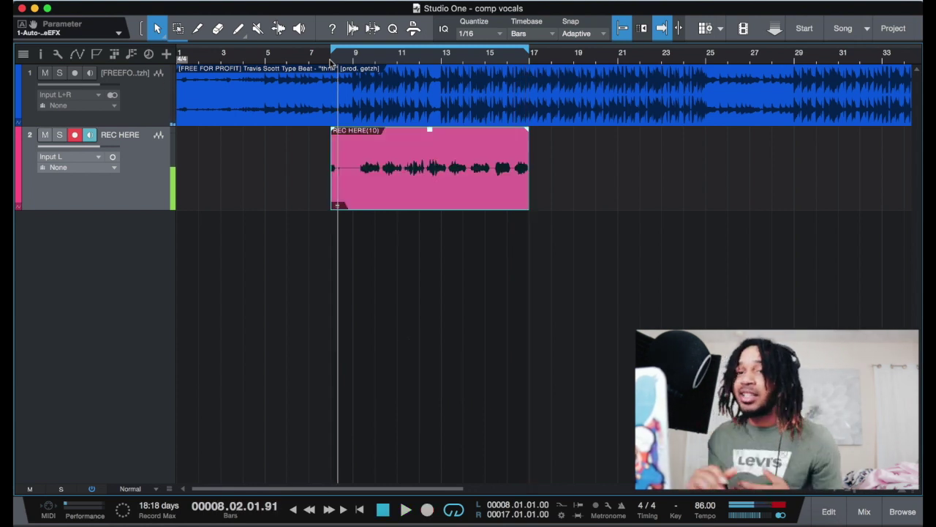
{"action": "left_click", "coordinate": [338, 208]}
{"action": "left_click", "coordinate": [337, 208]}
{"action": "right_click", "coordinate": [336, 208]}
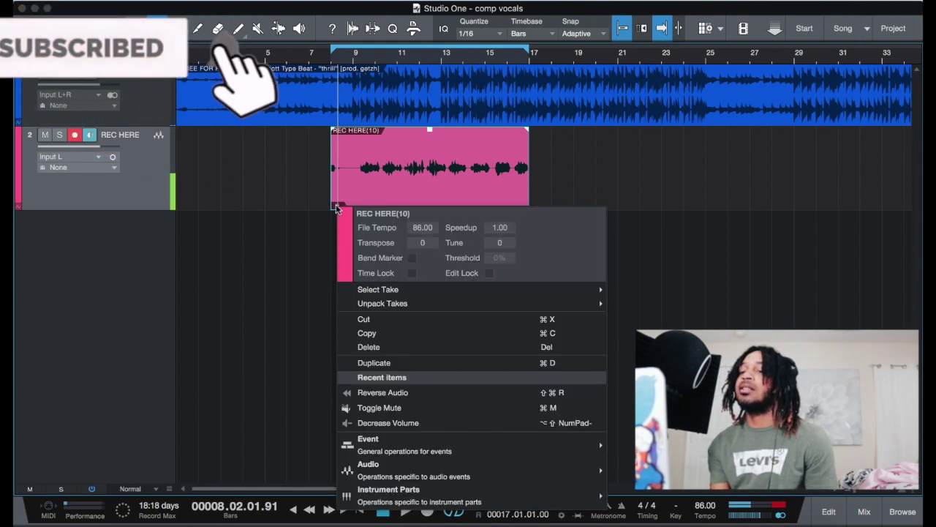
{"action": "mouse_move", "coordinate": [380, 303]}
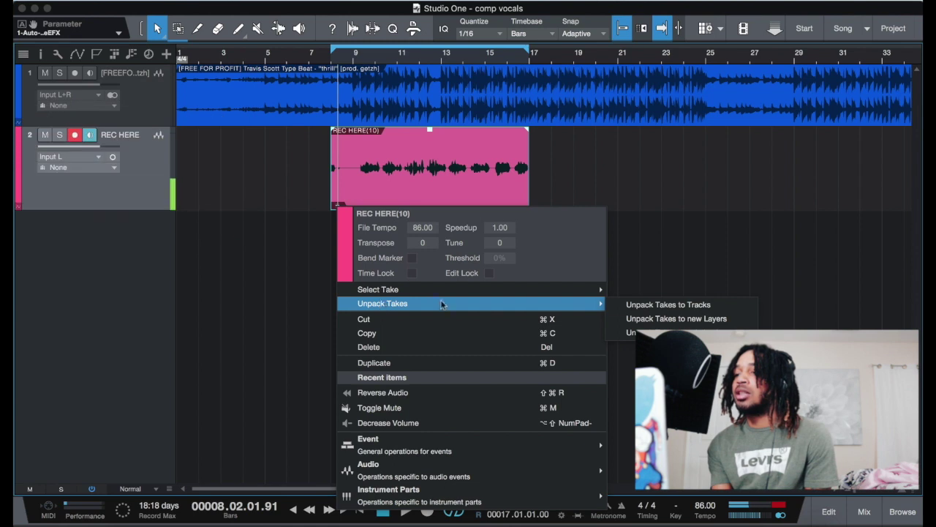
{"action": "left_click", "coordinate": [724, 319]}
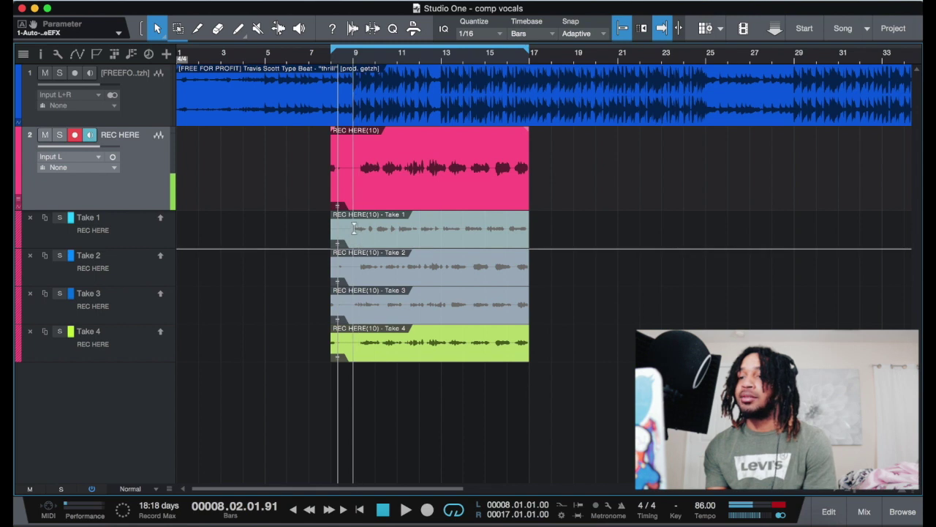
Step: Comp Take 1 from the event start, audition it, and colour the Take 1 layer dark red
{"action": "left_click_drag", "start_coordinate": [354, 229], "coordinate": [368, 237]}
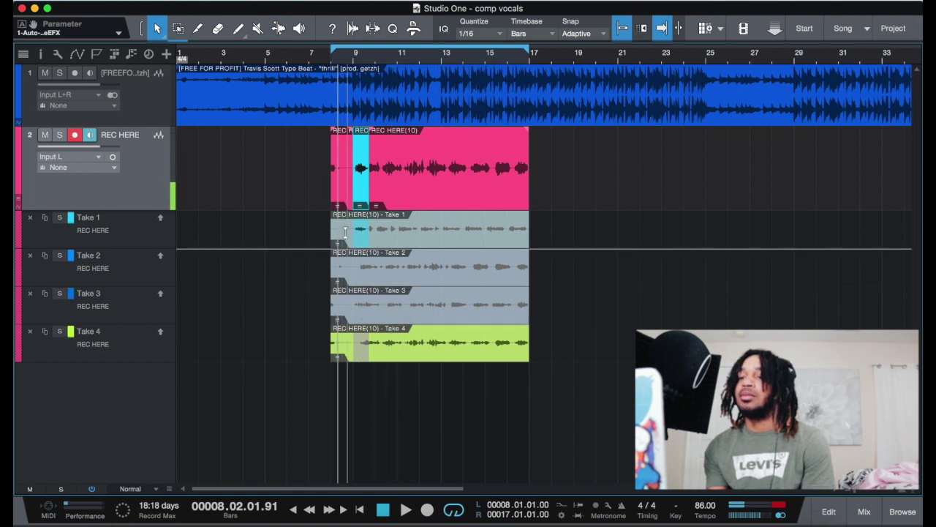
{"action": "left_click_drag", "start_coordinate": [351, 229], "coordinate": [318, 234]}
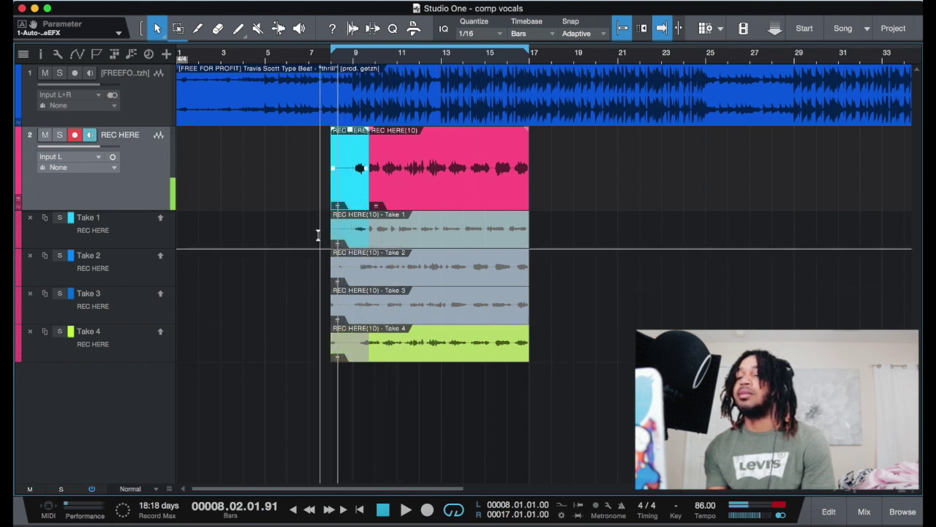
{"action": "key", "text": "space"}
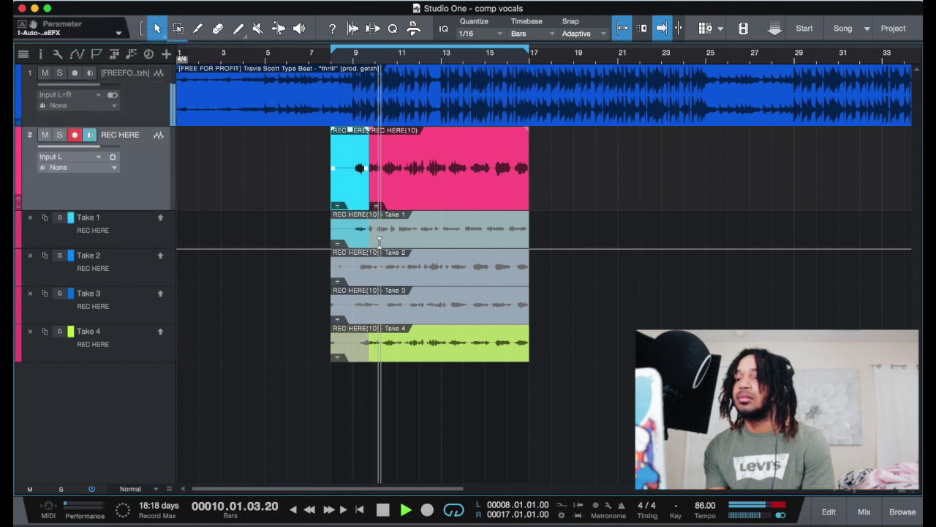
{"action": "key", "text": "space"}
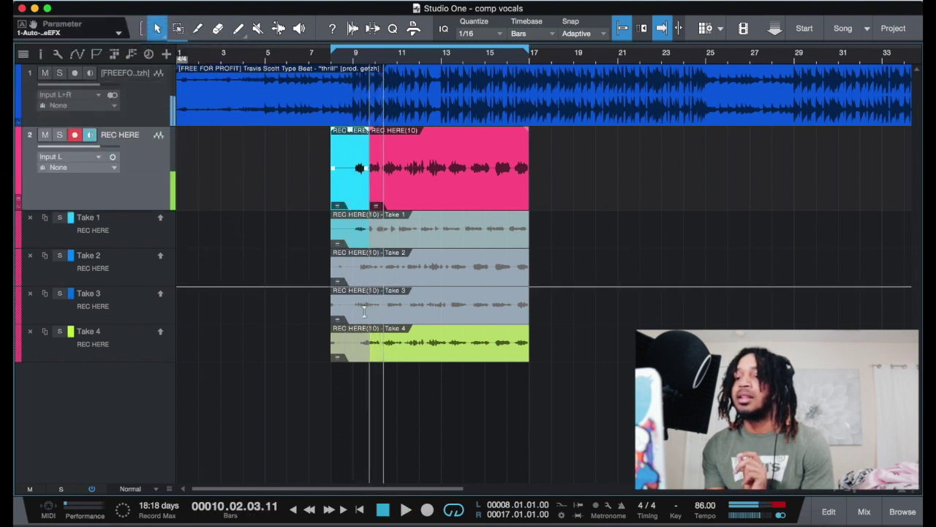
{"action": "left_click", "coordinate": [71, 217]}
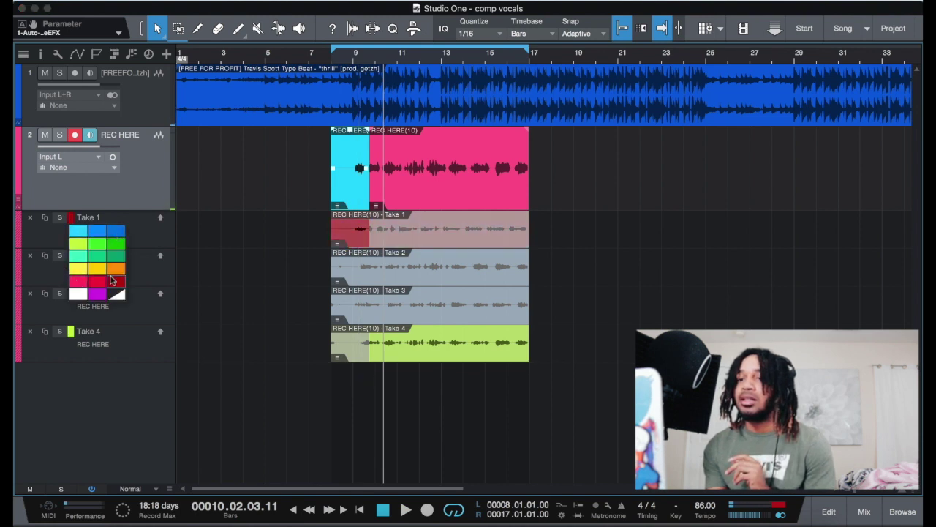
{"action": "left_click", "coordinate": [115, 282]}
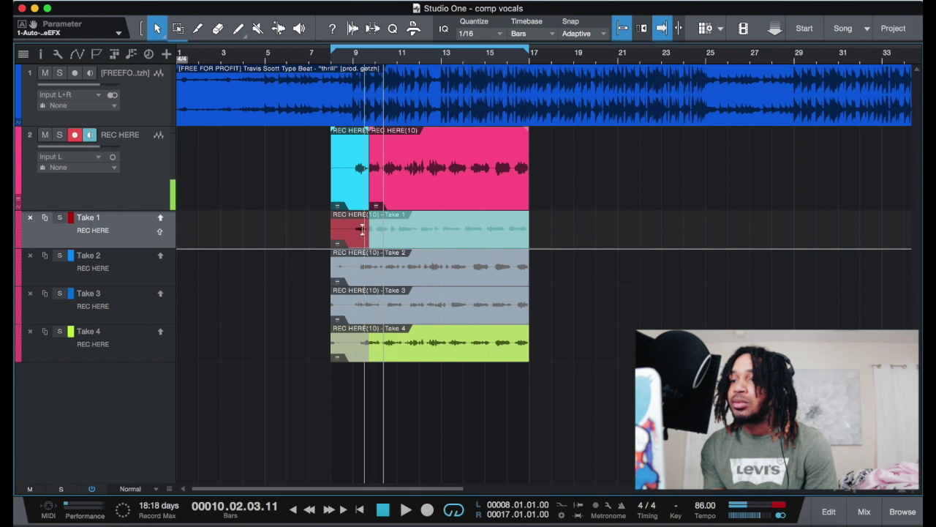
Step: Comp bars 9–10 from Take 3, audition from bar 8, then add a Take 2 phrase and Take 4 section
{"action": "left_click_drag", "start_coordinate": [354, 303], "coordinate": [380, 310]}
{"action": "key", "text": "space"}
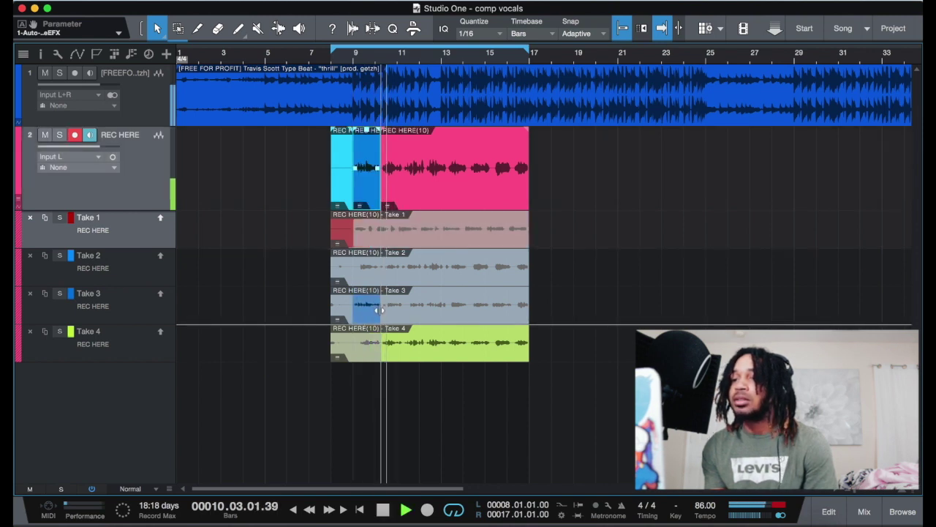
{"action": "left_click", "coordinate": [330, 63]}
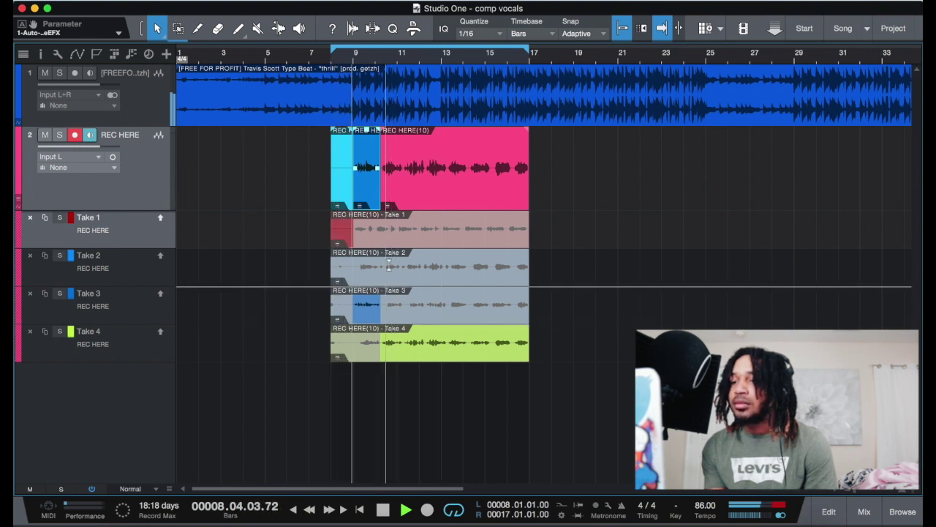
{"action": "left_click_drag", "start_coordinate": [386, 266], "coordinate": [402, 273]}
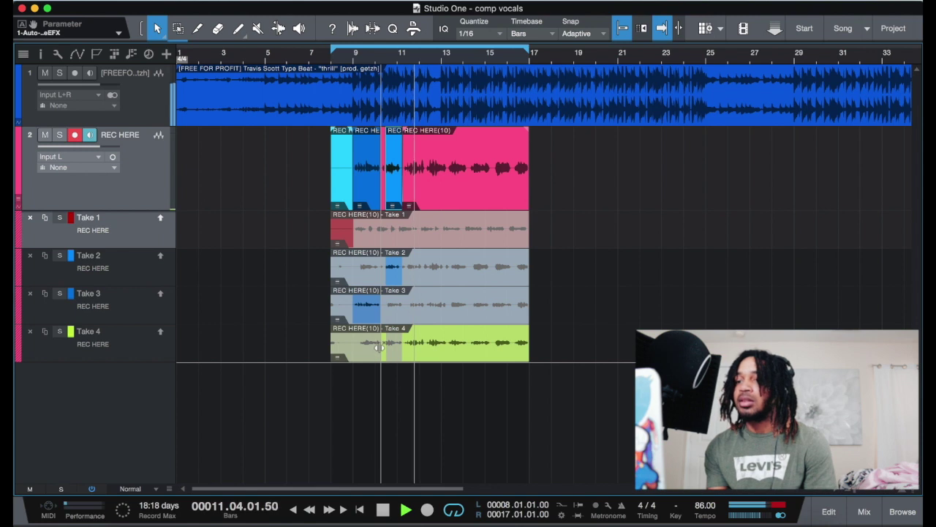
{"action": "left_click_drag", "start_coordinate": [382, 344], "coordinate": [403, 354]}
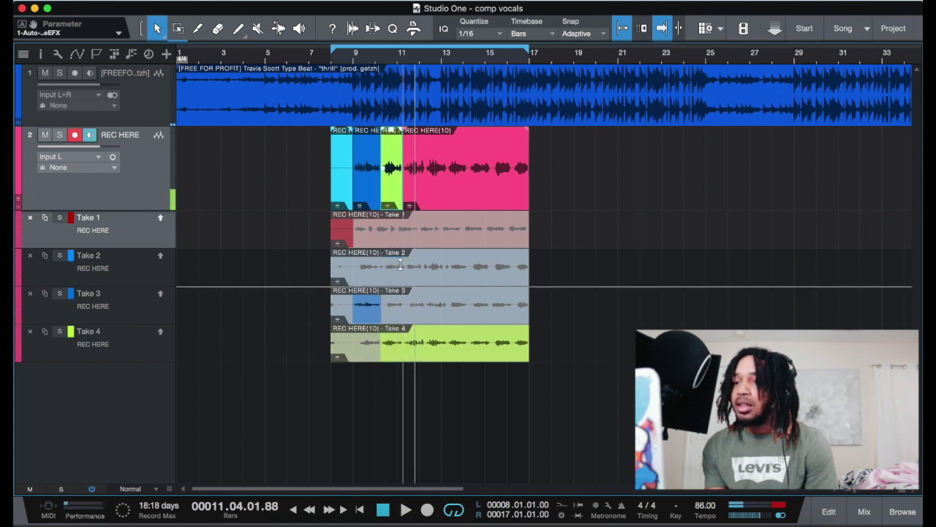
Step: Use Take 1 for the next short section, audition it, and comp a Take 2 range for the following phrase
{"action": "left_click_drag", "start_coordinate": [407, 305], "coordinate": [414, 304]}
{"action": "left_click_drag", "start_coordinate": [399, 229], "coordinate": [419, 245]}
{"action": "key", "text": "space"}
{"action": "left_click", "coordinate": [329, 58]}
{"action": "key", "text": "space"}
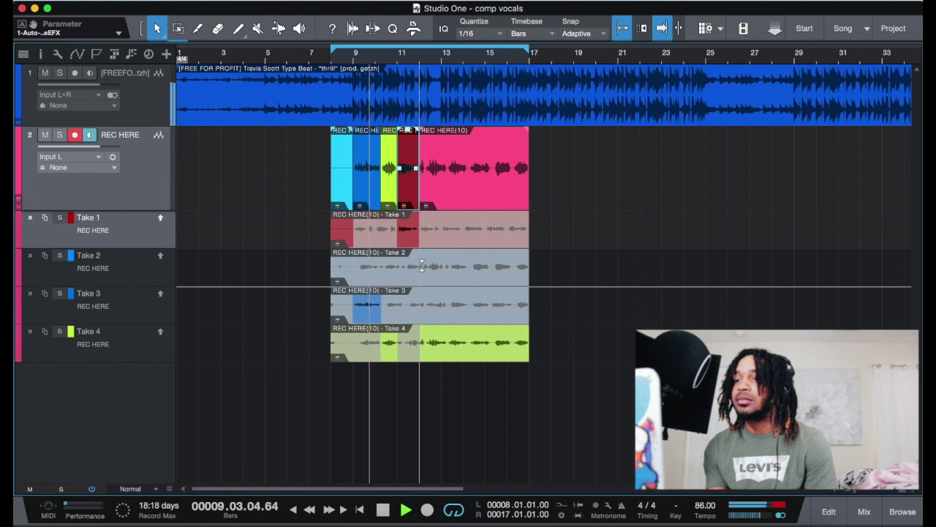
{"action": "left_click_drag", "start_coordinate": [424, 266], "coordinate": [444, 289]}
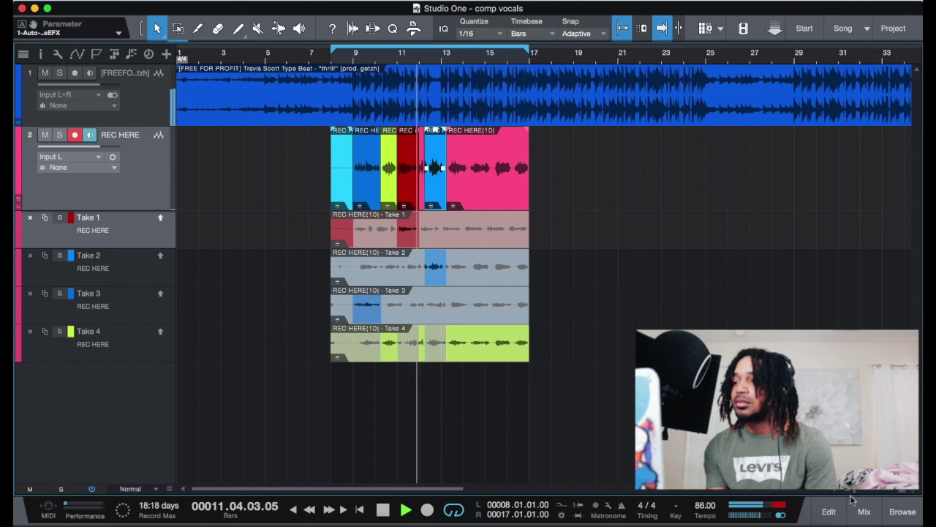
{"action": "key", "text": "e"}
{"action": "key", "text": "e"}
{"action": "key", "text": "e"}
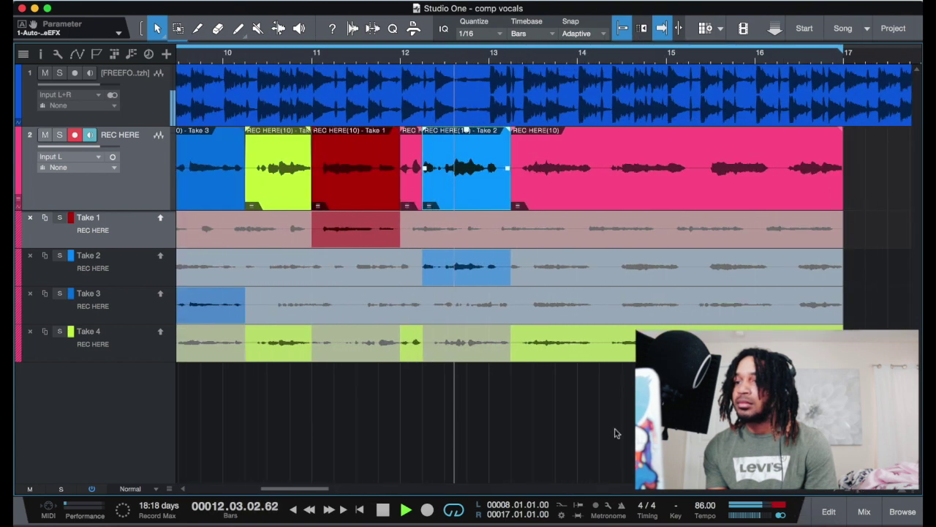
Step: Trim the Take 1 piece and fill the short following gap with Take 2
{"action": "left_click_drag", "start_coordinate": [400, 231], "coordinate": [400, 228]}
{"action": "left_click_drag", "start_coordinate": [411, 266], "coordinate": [395, 267]}
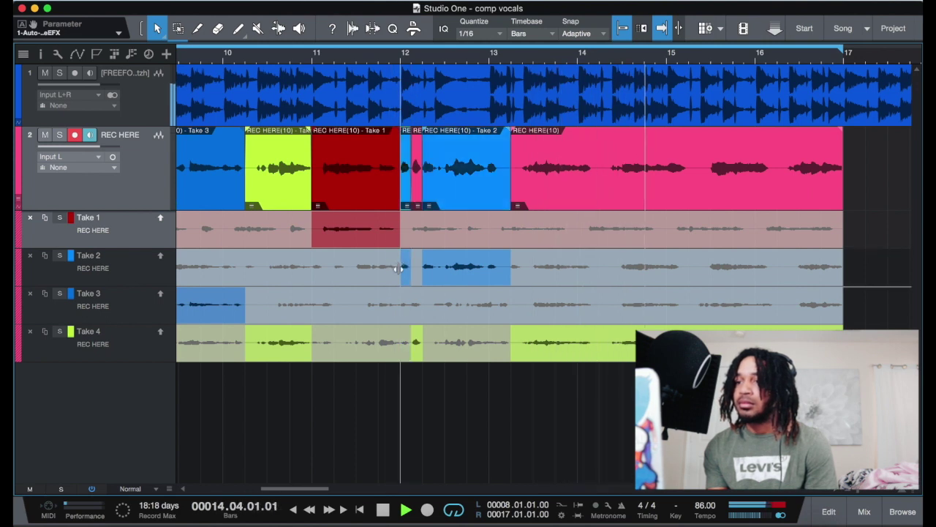
{"action": "left_click", "coordinate": [418, 347]}
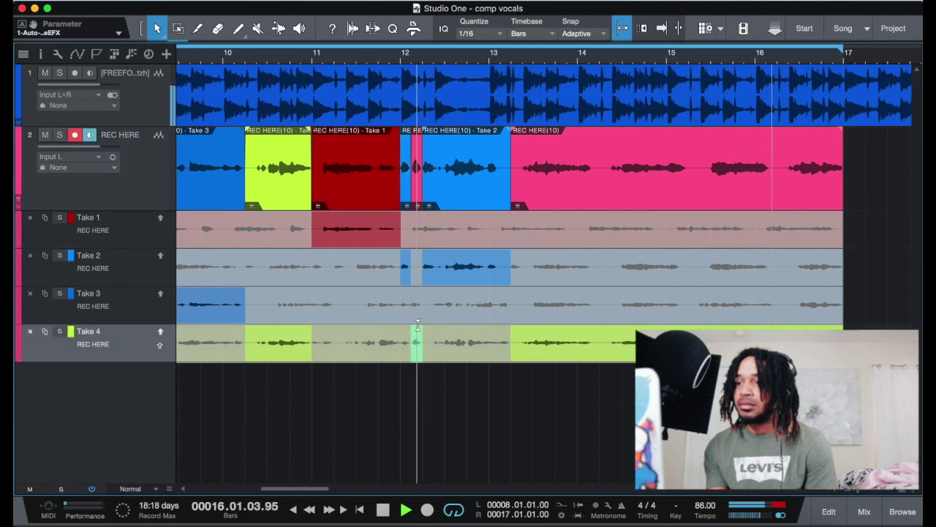
{"action": "left_click", "coordinate": [421, 281]}
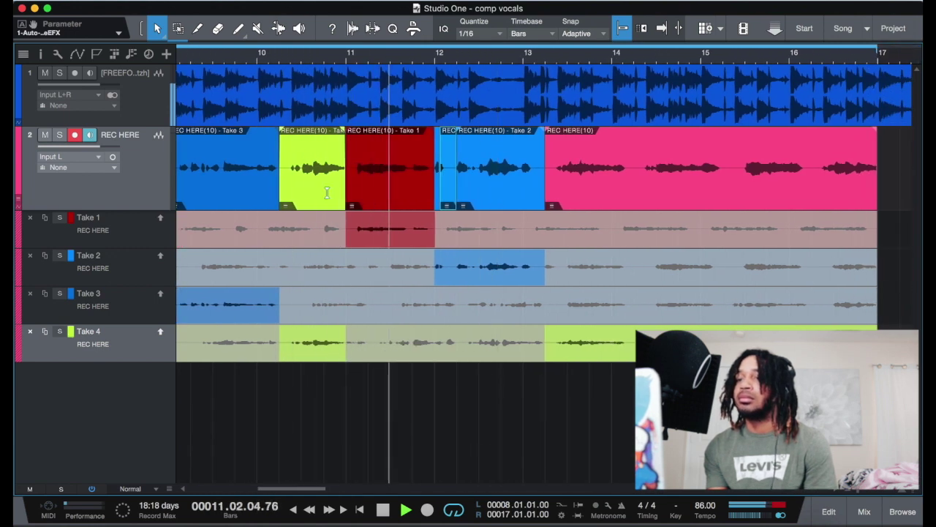
Step: Extend Take 4 to 11.01.03.00, comp Take 2 from bar 15.4 to 16.2 and Take 1 from bar 14 to 15
{"action": "left_click_drag", "start_coordinate": [345, 331], "coordinate": [357, 335]}
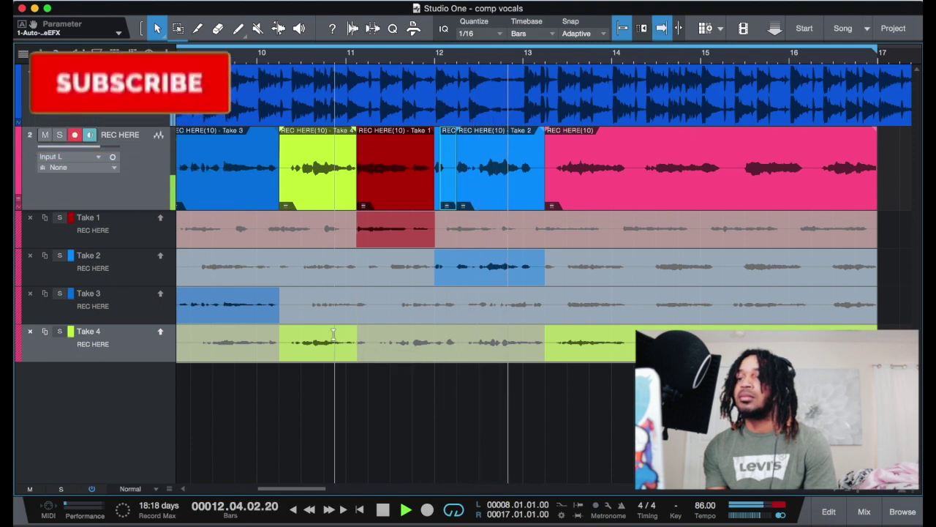
{"action": "scroll", "coordinate": [333, 334], "scroll_direction": "left", "scroll_amount": 5}
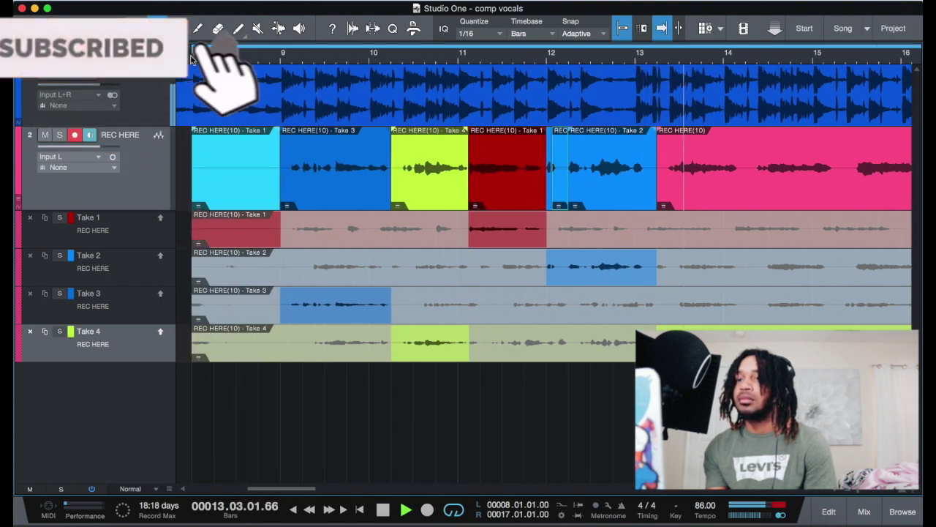
{"action": "scroll", "coordinate": [709, 262], "scroll_direction": "right", "scroll_amount": 3}
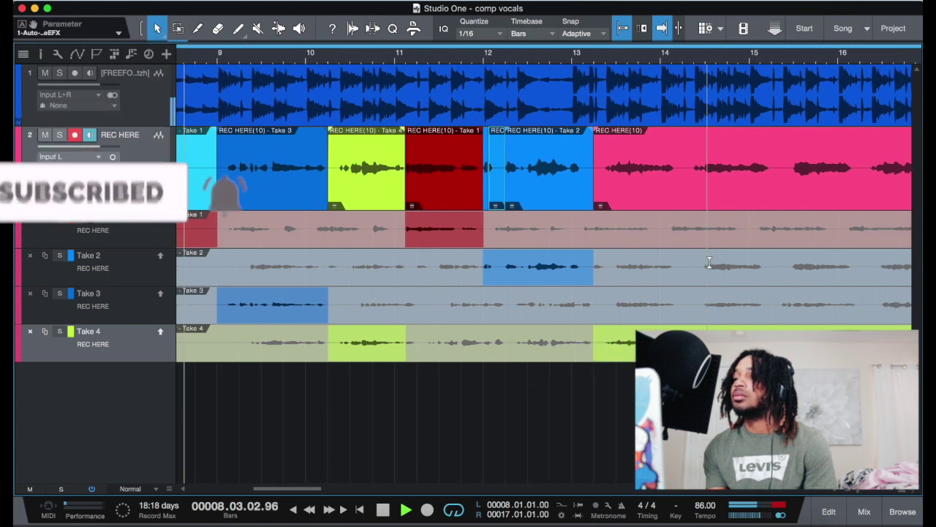
{"action": "scroll", "coordinate": [709, 262], "scroll_direction": "right", "scroll_amount": 1}
{"action": "left_click_drag", "start_coordinate": [766, 266], "coordinate": [839, 267]}
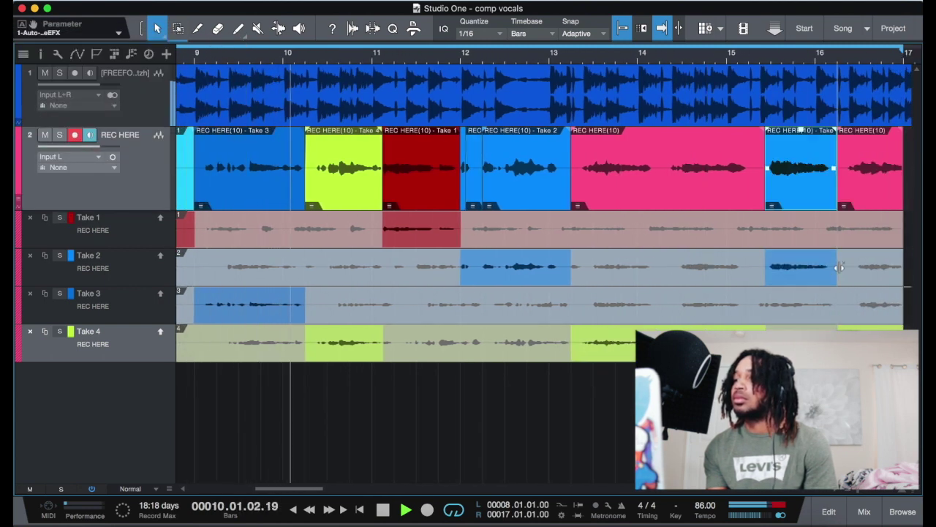
{"action": "left_click_drag", "start_coordinate": [648, 227], "coordinate": [732, 229]}
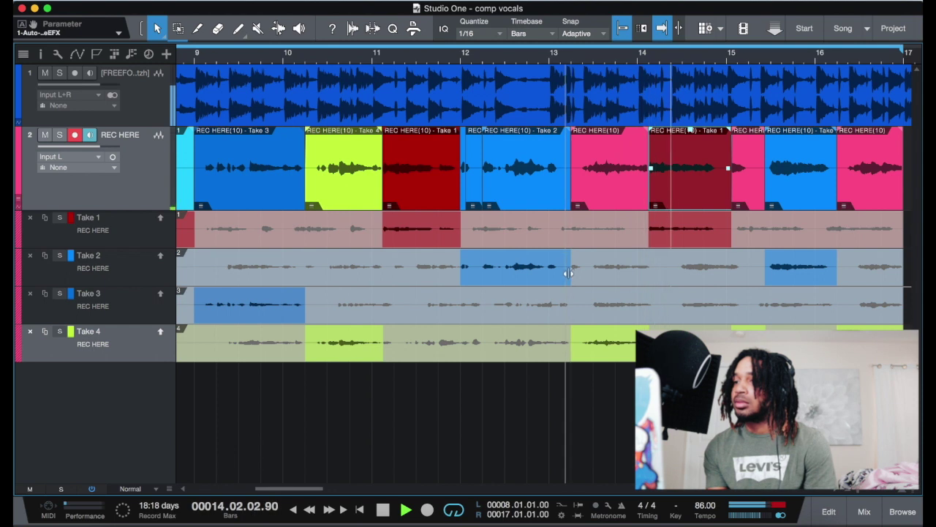
Step: Adjust the Take 2 and Take 1 section edges, then switch the pink segment to Take 2
{"action": "left_click_drag", "start_coordinate": [573, 270], "coordinate": [587, 273]}
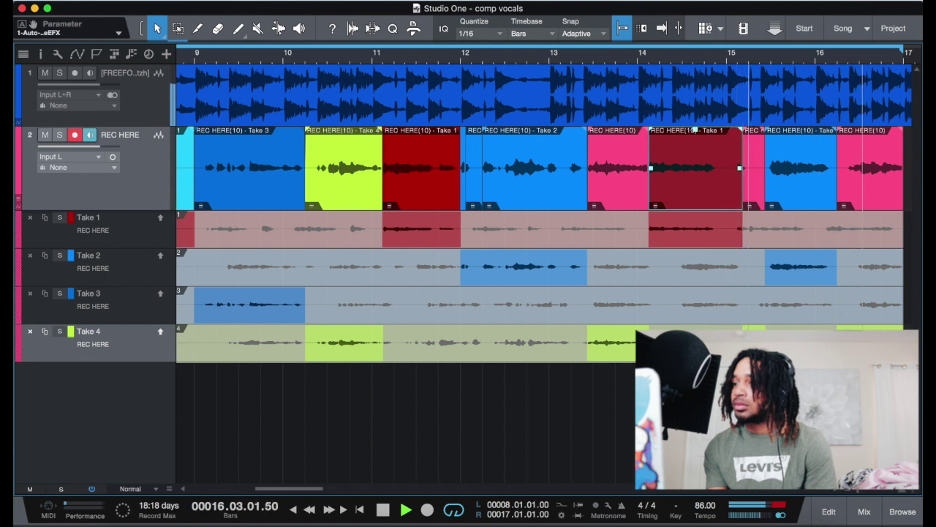
{"action": "left_click", "coordinate": [747, 229]}
{"action": "left_click_drag", "start_coordinate": [759, 228], "coordinate": [715, 229]}
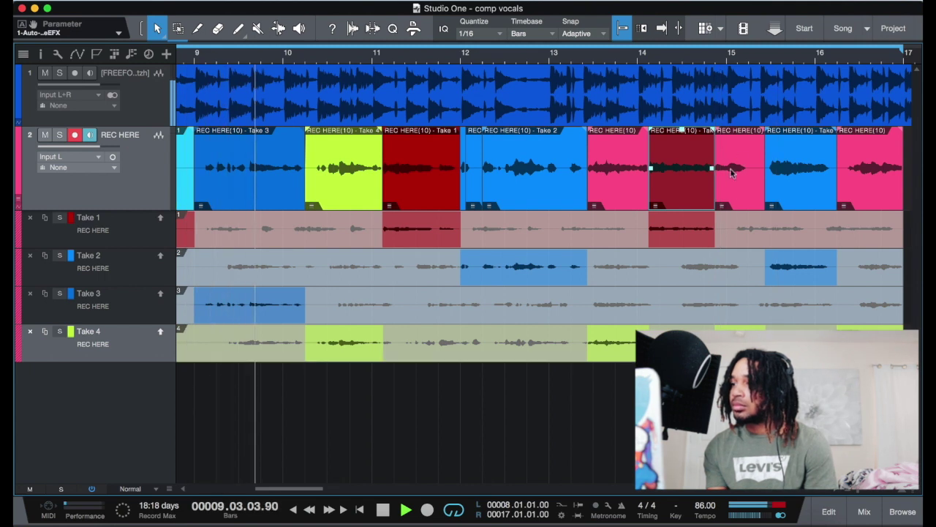
{"action": "left_click", "coordinate": [721, 204]}
{"action": "left_click", "coordinate": [723, 204]}
{"action": "left_click", "coordinate": [725, 203]}
{"action": "left_click", "coordinate": [747, 241]}
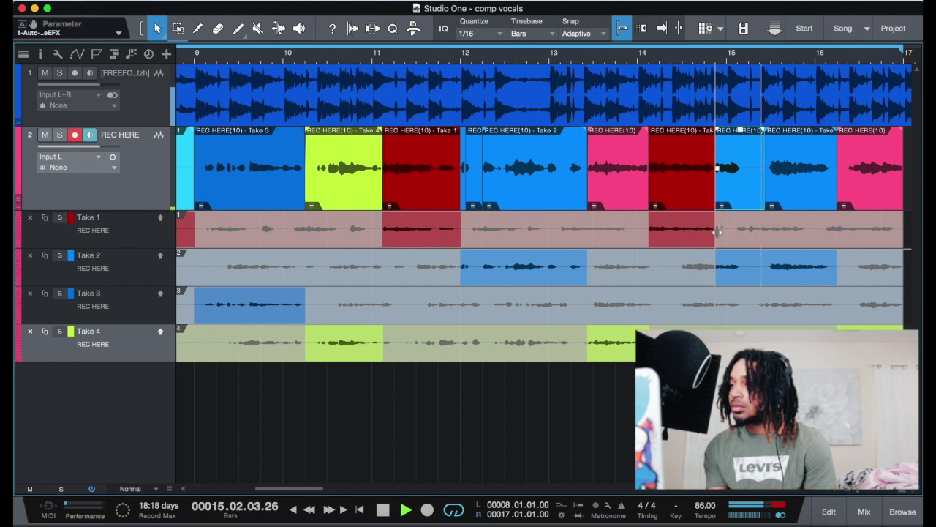
Step: Comp Take 3 from bar 16.4 to the end of the clip and stop playback
{"action": "scroll", "coordinate": [723, 234], "scroll_direction": "right", "scroll_amount": 3}
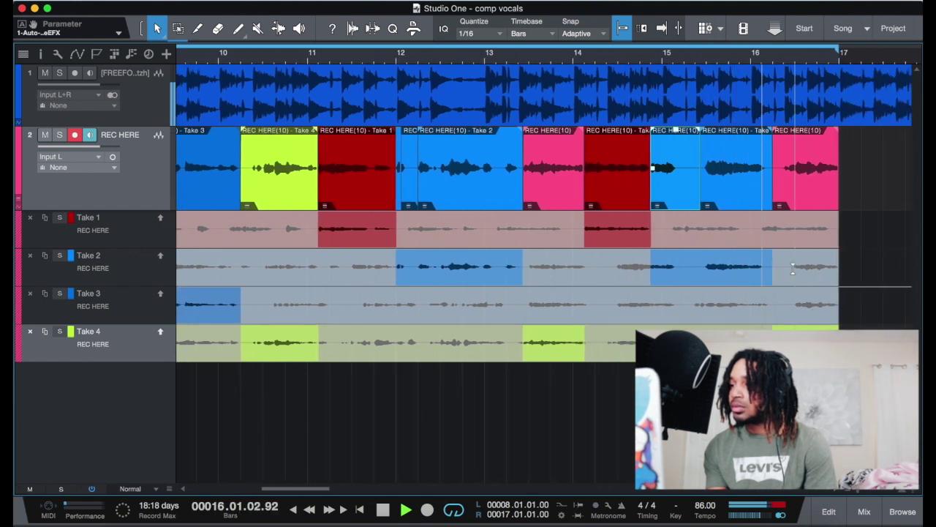
{"action": "left_click_drag", "start_coordinate": [794, 293], "coordinate": [844, 305]}
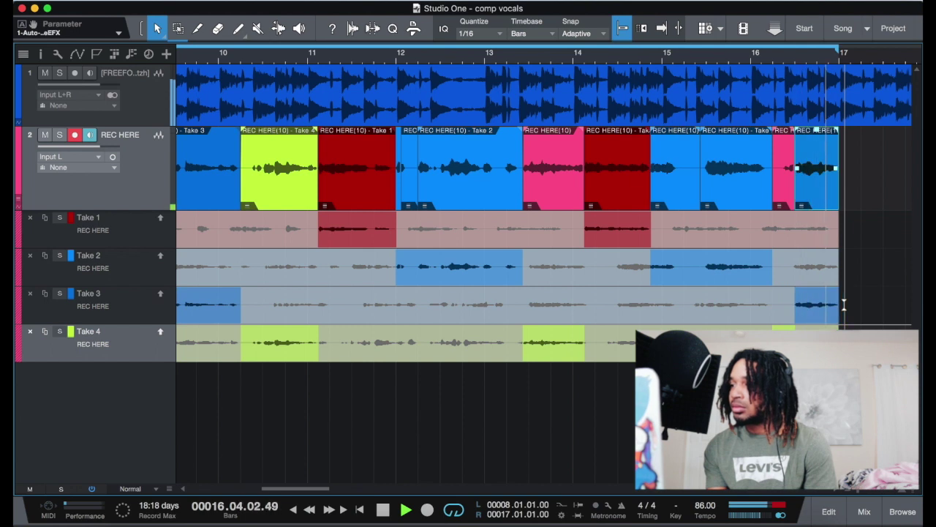
{"action": "key", "text": "space"}
{"action": "key", "text": "f"}
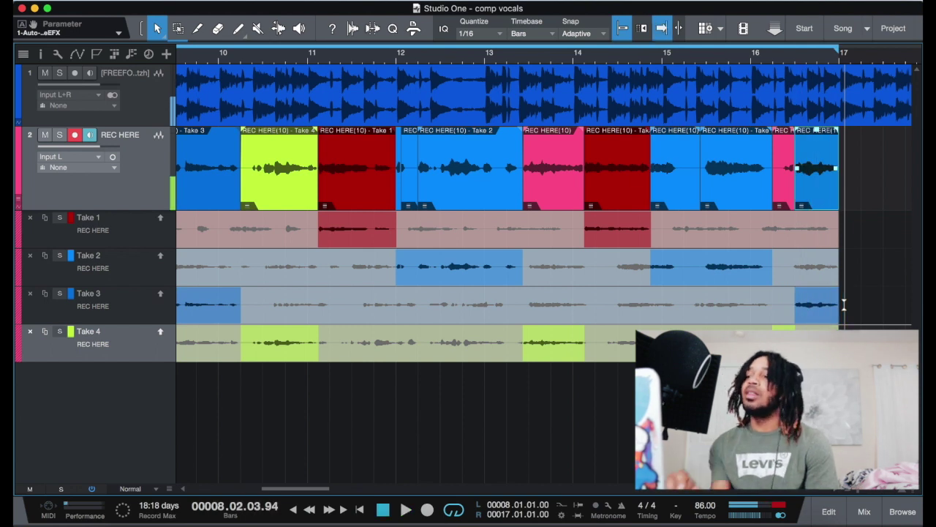
{"action": "scroll", "coordinate": [668, 292], "scroll_direction": "right", "scroll_amount": 5}
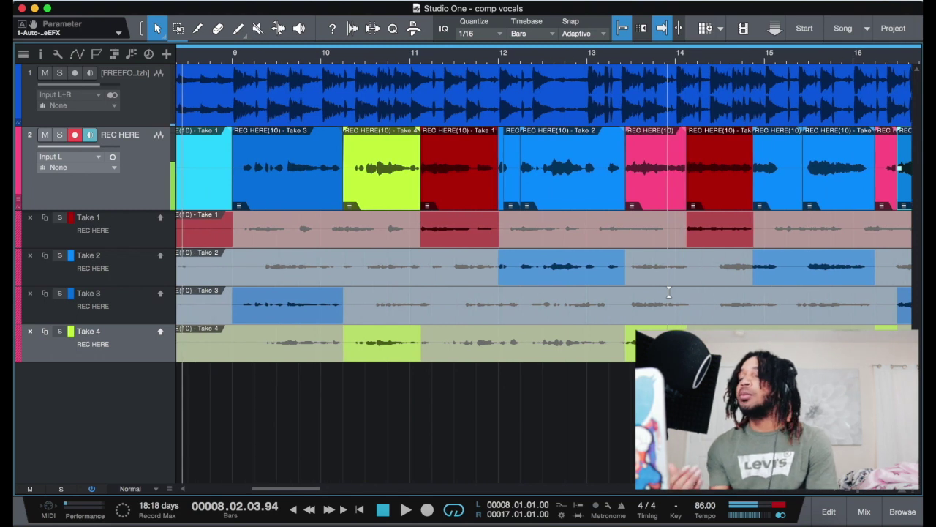
{"action": "scroll", "coordinate": [387, 317], "scroll_direction": "left", "scroll_amount": 5}
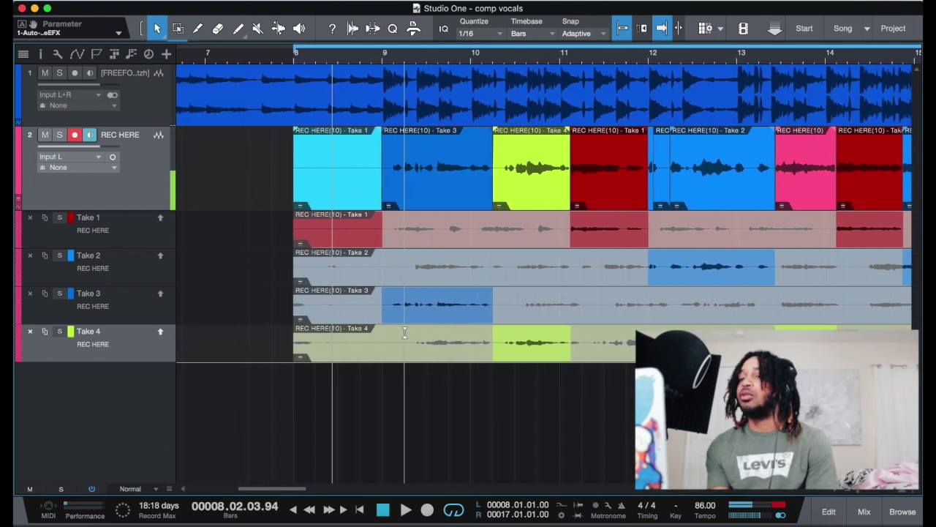
Step: Adjust the Take 2 ranges and Take 3/Take 2 boundary so the bar-12 phrase starts at 12.01.04.00
{"action": "left_click", "coordinate": [350, 267]}
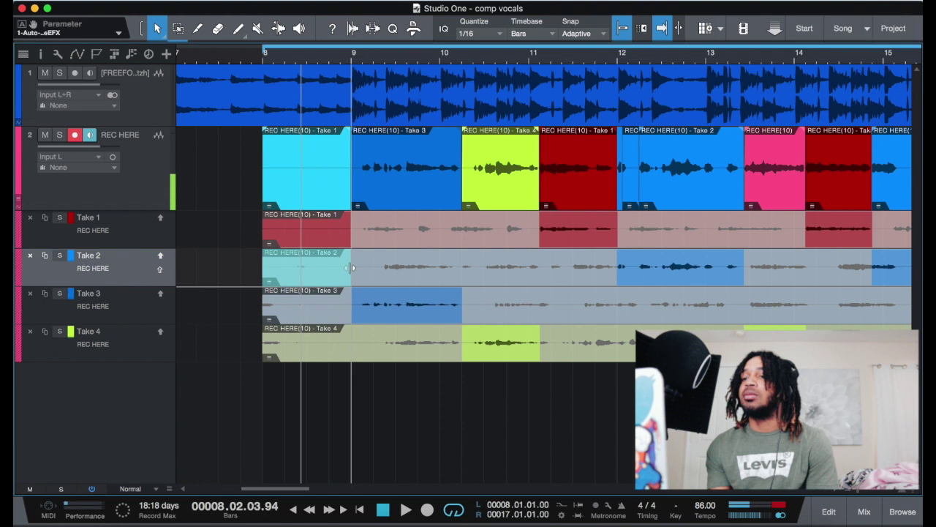
{"action": "mouse_move", "coordinate": [350, 267]}
{"action": "left_mouse_down"}
{"action": "mouse_move", "coordinate": [252, 267]}
{"action": "mouse_move", "coordinate": [353, 278]}
{"action": "left_mouse_up"}
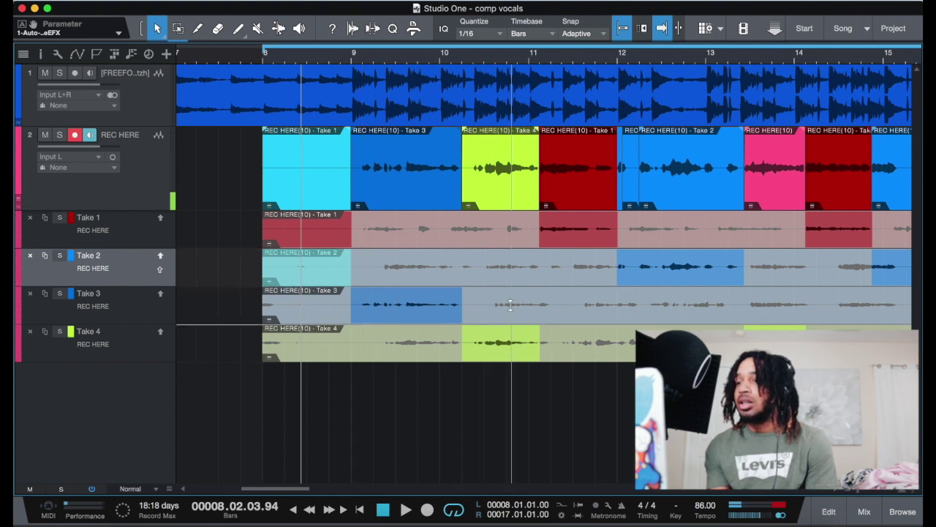
{"action": "left_click", "coordinate": [479, 270]}
{"action": "key", "text": "space"}
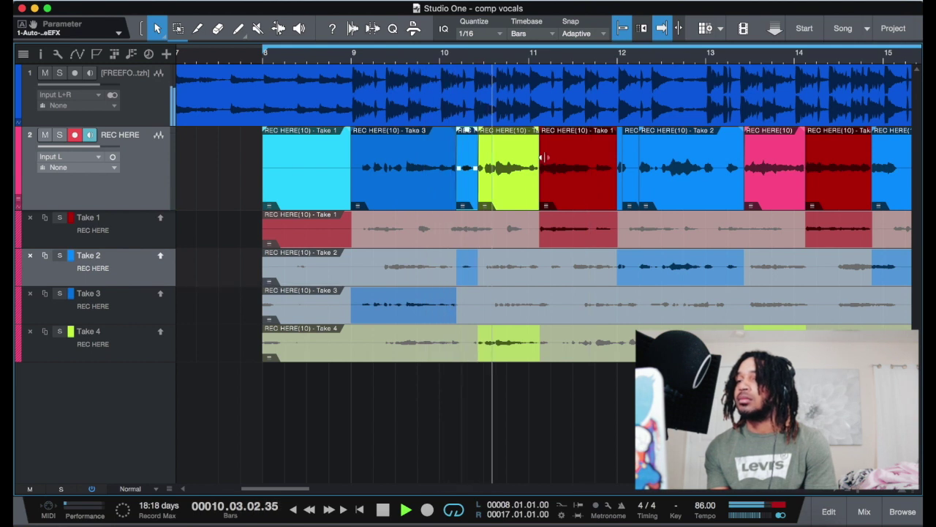
{"action": "left_click_drag", "start_coordinate": [457, 275], "coordinate": [462, 275]}
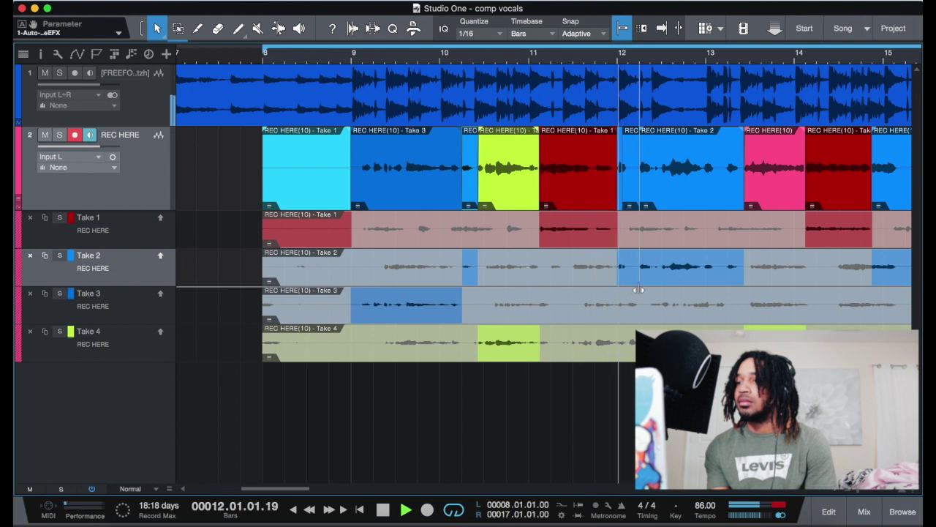
{"action": "left_click_drag", "start_coordinate": [621, 271], "coordinate": [628, 271]}
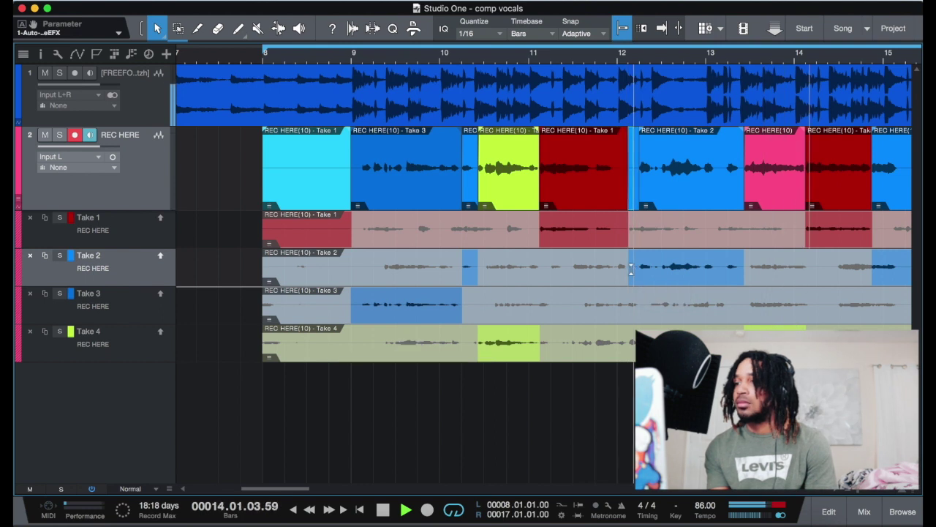
Step: Switch snap to Snap to Grid and add a short Take 3 piece just before the bar-12 Take 2 phrase
{"action": "left_click", "coordinate": [581, 34]}
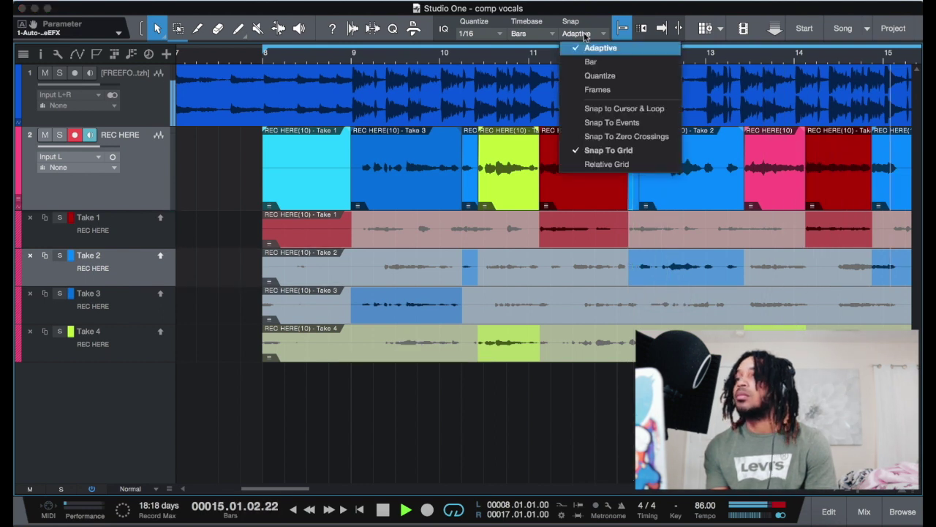
{"action": "left_click", "coordinate": [606, 150]}
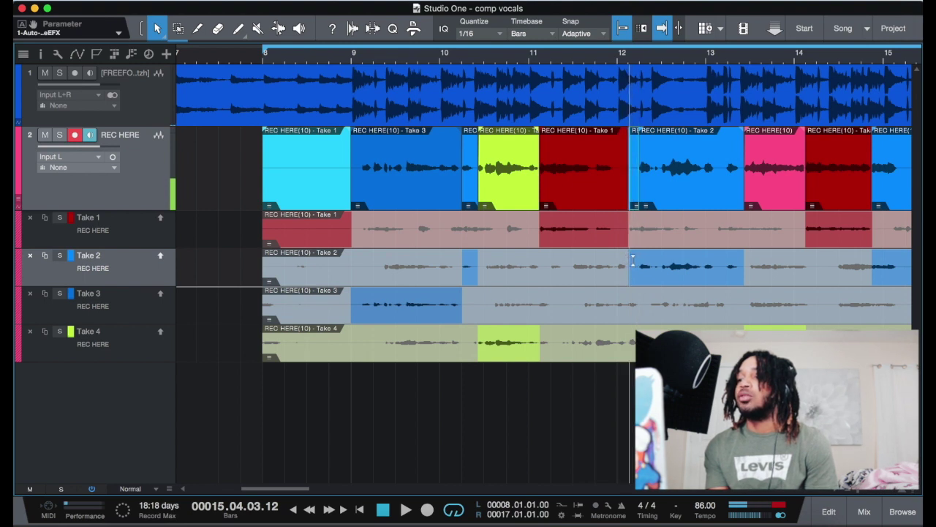
{"action": "left_click_drag", "start_coordinate": [638, 262], "coordinate": [617, 269]}
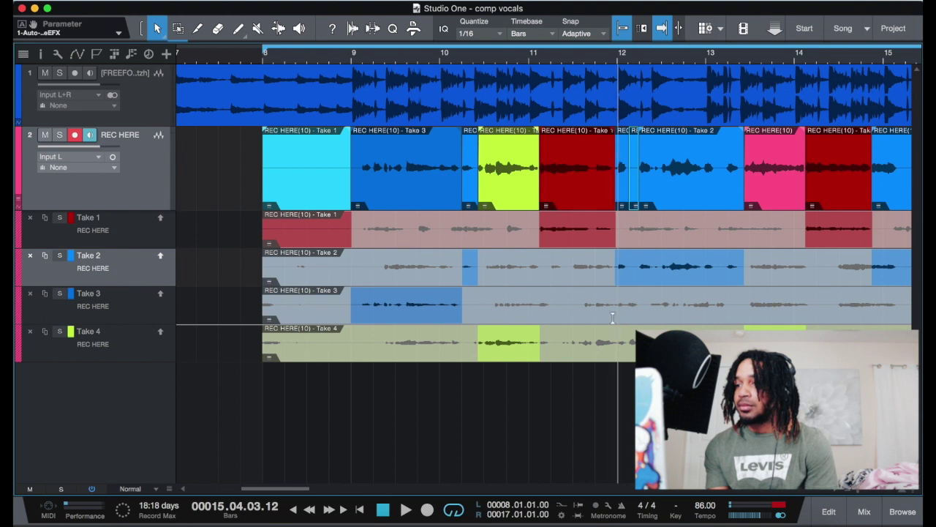
{"action": "left_click", "coordinate": [594, 307]}
{"action": "left_click_drag", "start_coordinate": [641, 308], "coordinate": [615, 314]}
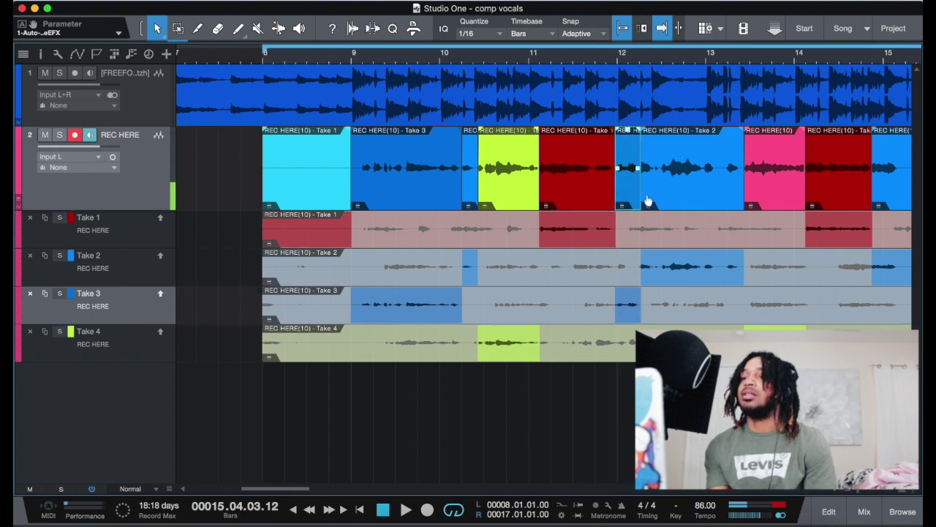
Step: Play the comp from bar 8, using Take 4 for the opening at bar 8
{"action": "left_click", "coordinate": [267, 61]}
{"action": "key", "text": "space"}
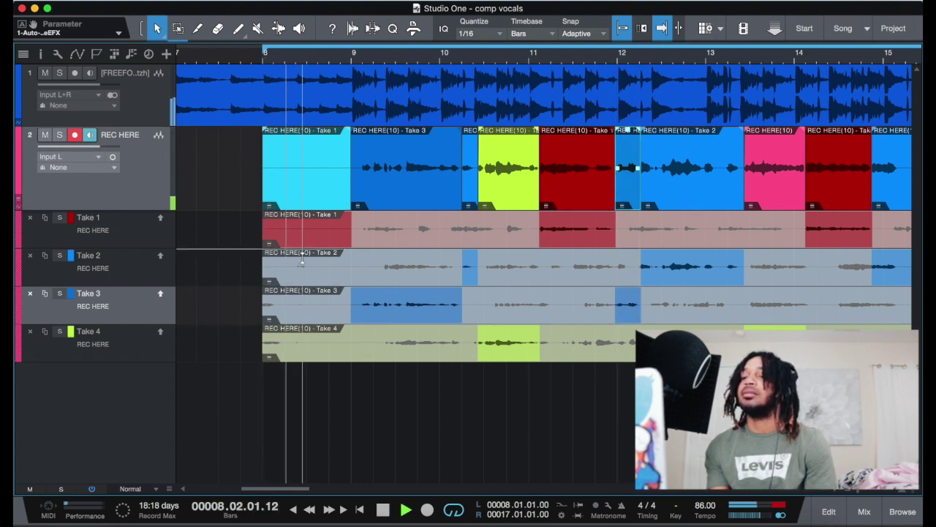
{"action": "left_click", "coordinate": [322, 341]}
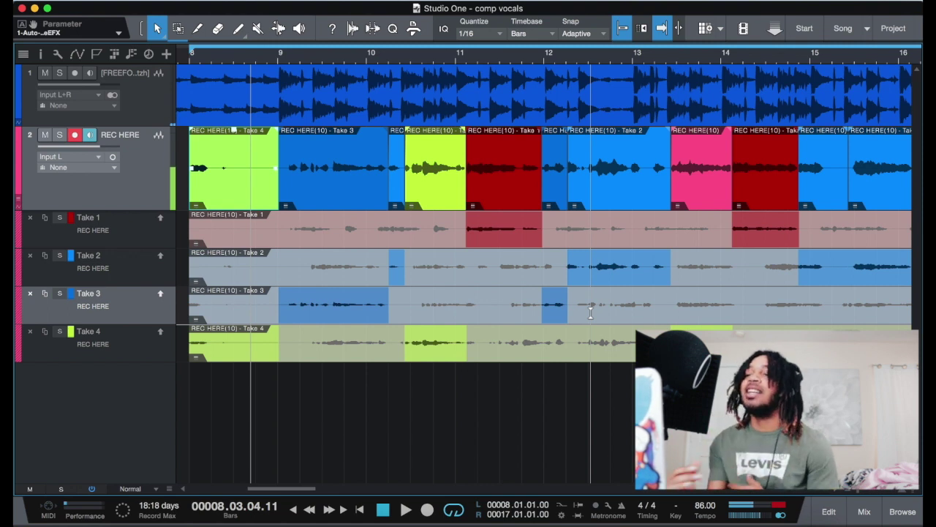
{"action": "left_click", "coordinate": [709, 186]}
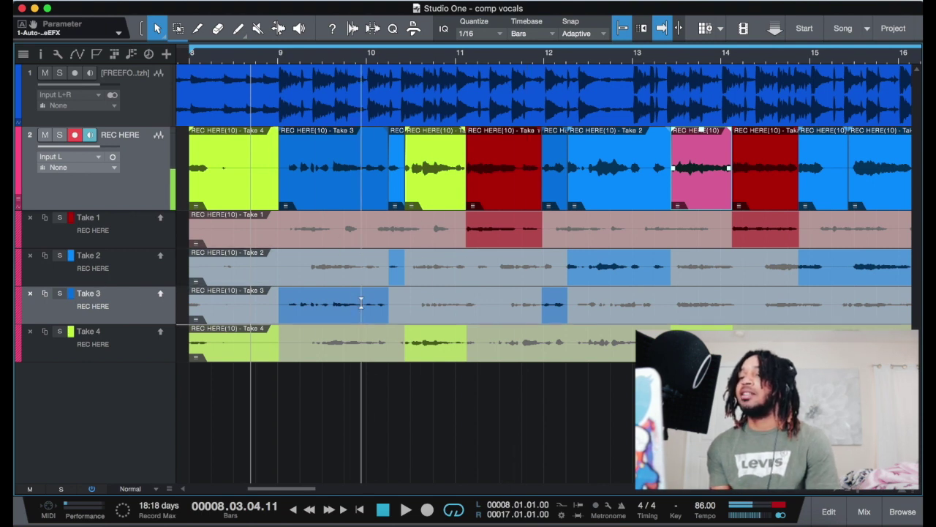
Step: Uncheck Expand Layers to collapse the take lanes, then zoom out to the whole comp
{"action": "right_click", "coordinate": [108, 200]}
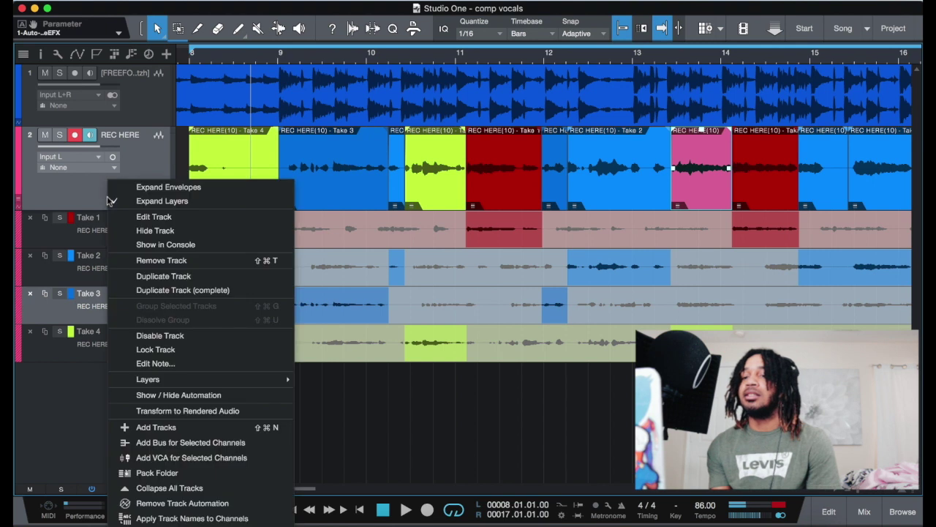
{"action": "left_click", "coordinate": [213, 200]}
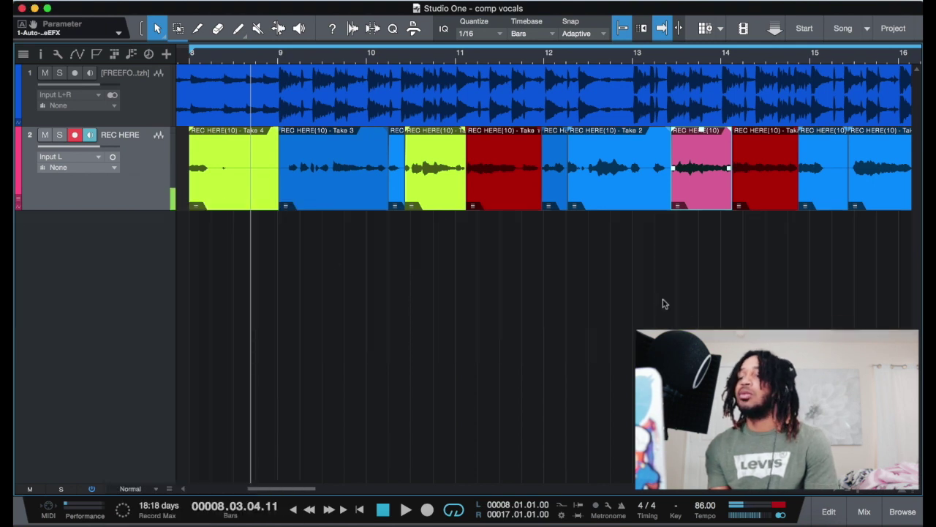
{"action": "key", "text": "w"}
{"action": "key", "text": "w"}
{"action": "key", "text": "w"}
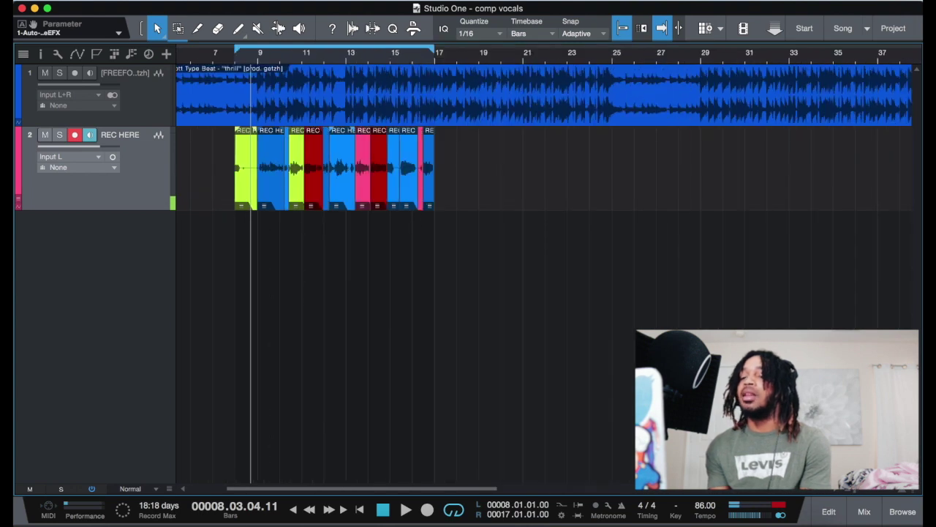
Step: Try Take 2 on the first segment, keep Take 4, set the second segment to Take 1, and play
{"action": "left_click", "coordinate": [243, 207]}
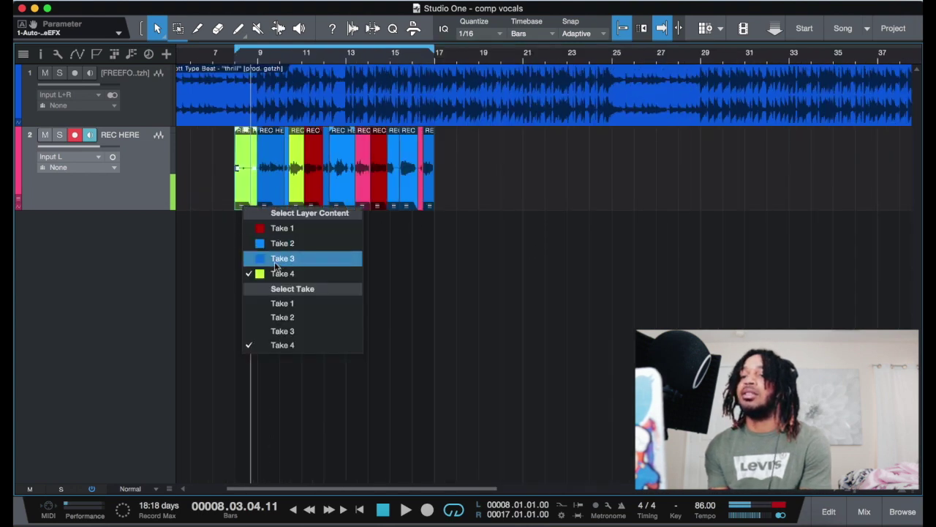
{"action": "left_click", "coordinate": [271, 245]}
{"action": "left_click", "coordinate": [243, 207]}
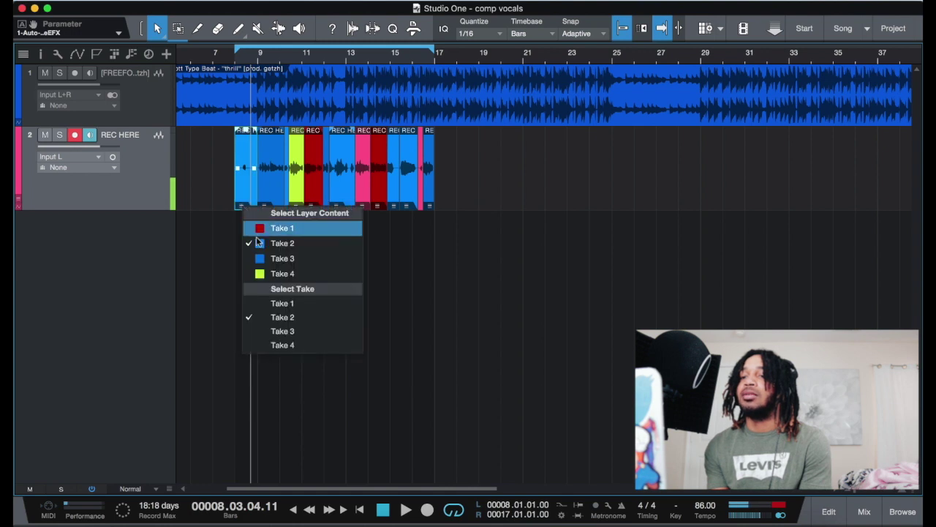
{"action": "left_click", "coordinate": [268, 273]}
{"action": "left_click", "coordinate": [262, 207]}
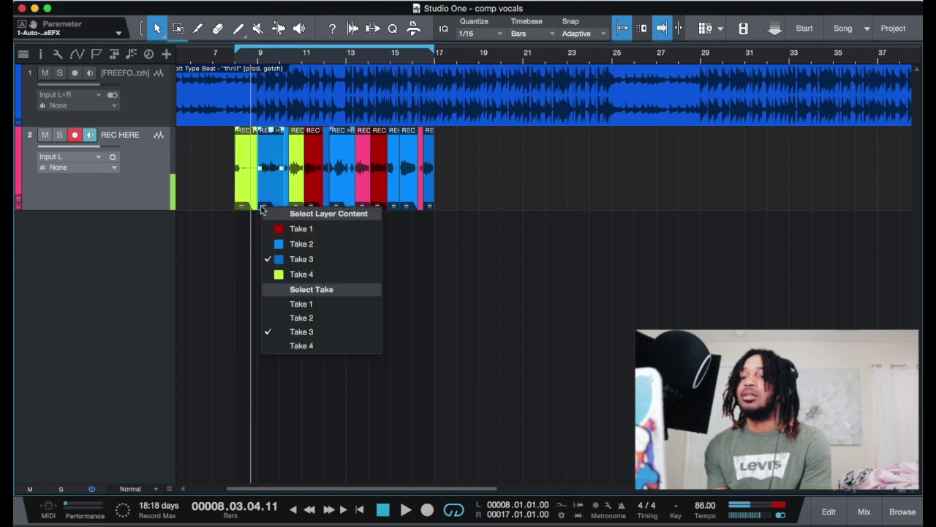
{"action": "left_click", "coordinate": [294, 233]}
{"action": "key", "text": "space"}
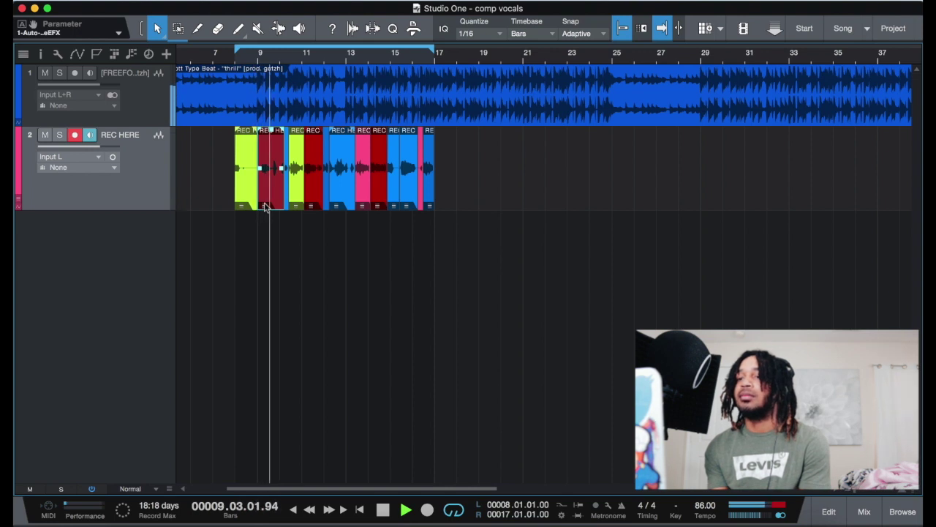
Step: Audition Take 3 on the next segment, revert it to Take 1, and switch the maroon segment to Take 2
{"action": "left_click", "coordinate": [310, 207]}
{"action": "left_click", "coordinate": [335, 262]}
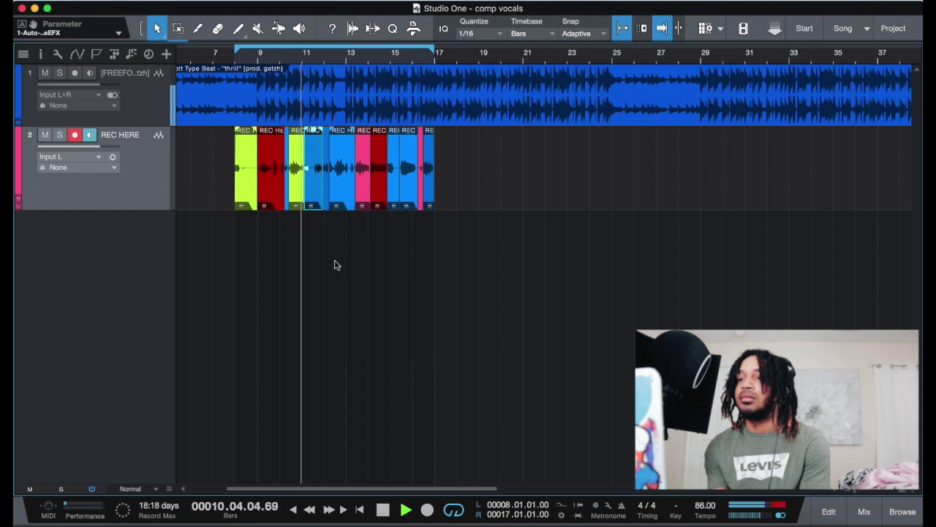
{"action": "left_click", "coordinate": [310, 206]}
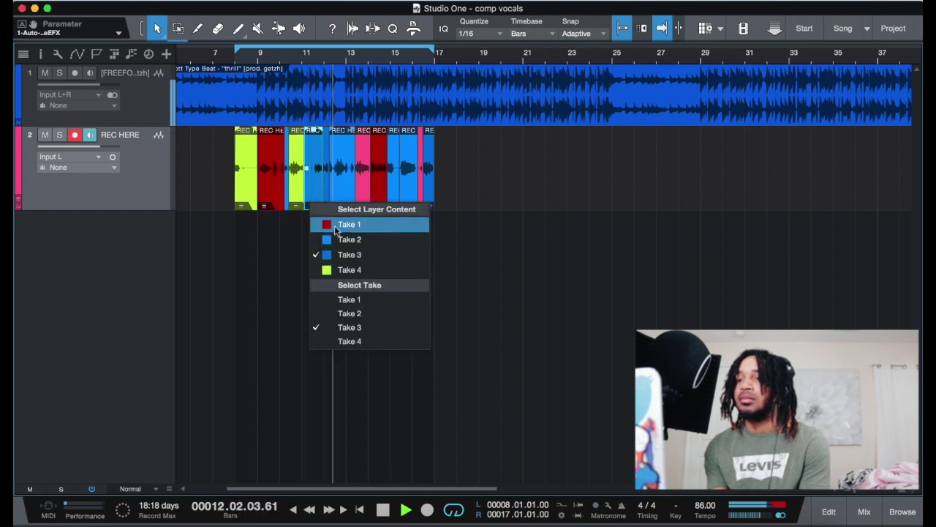
{"action": "left_click", "coordinate": [324, 225]}
{"action": "left_click", "coordinate": [262, 205]}
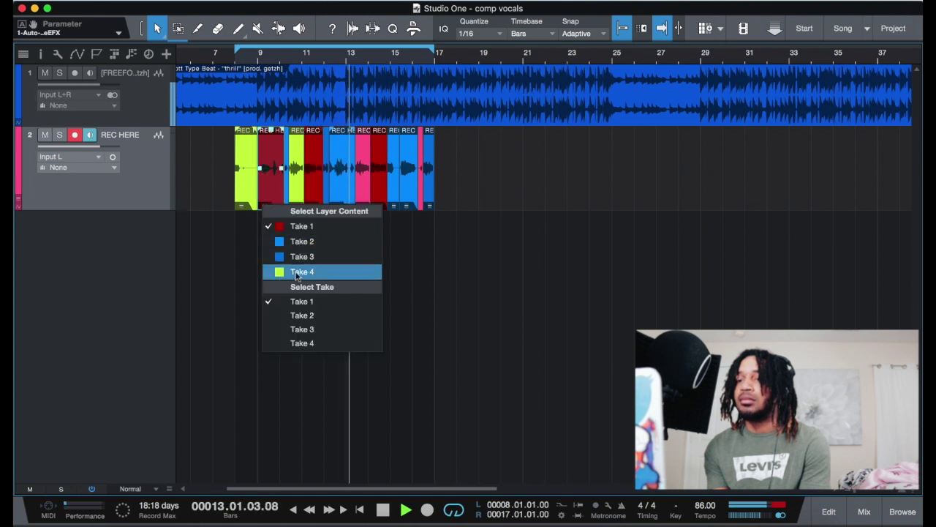
{"action": "left_click", "coordinate": [454, 170]}
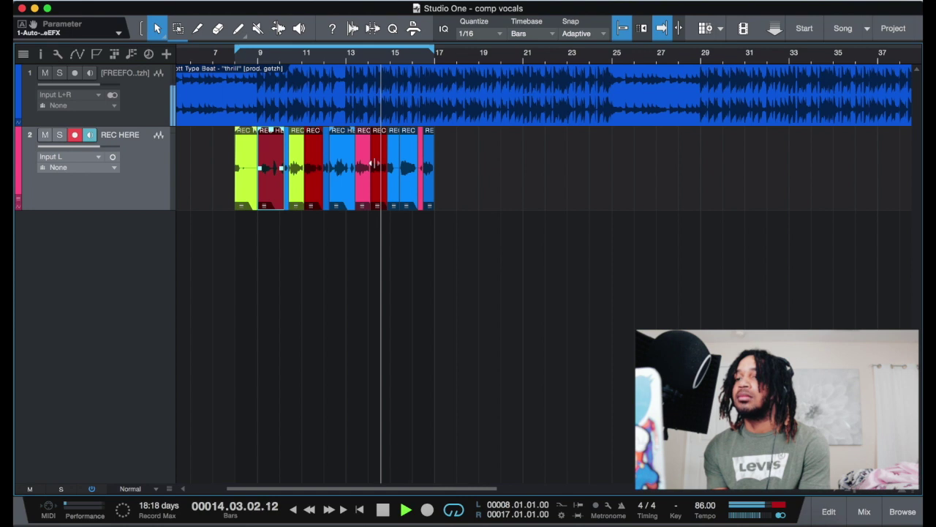
{"action": "left_click", "coordinate": [264, 206]}
{"action": "left_click", "coordinate": [296, 243]}
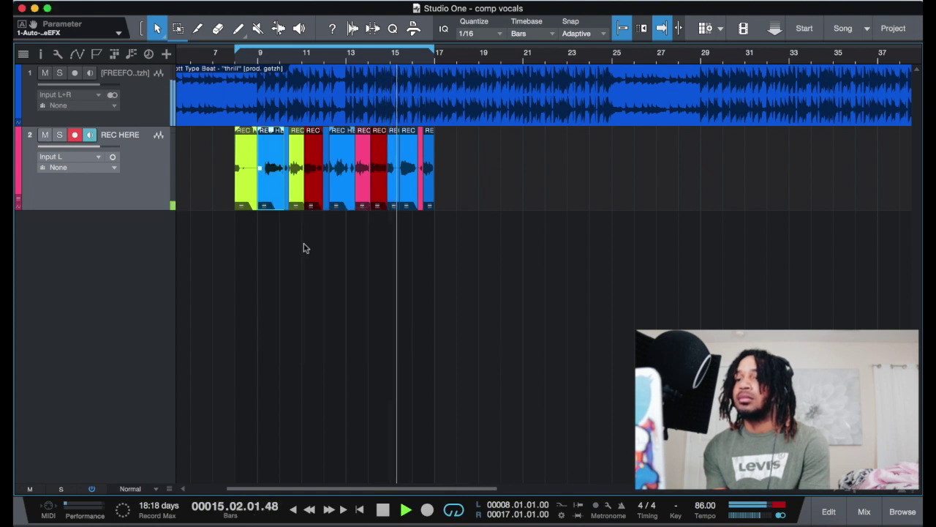